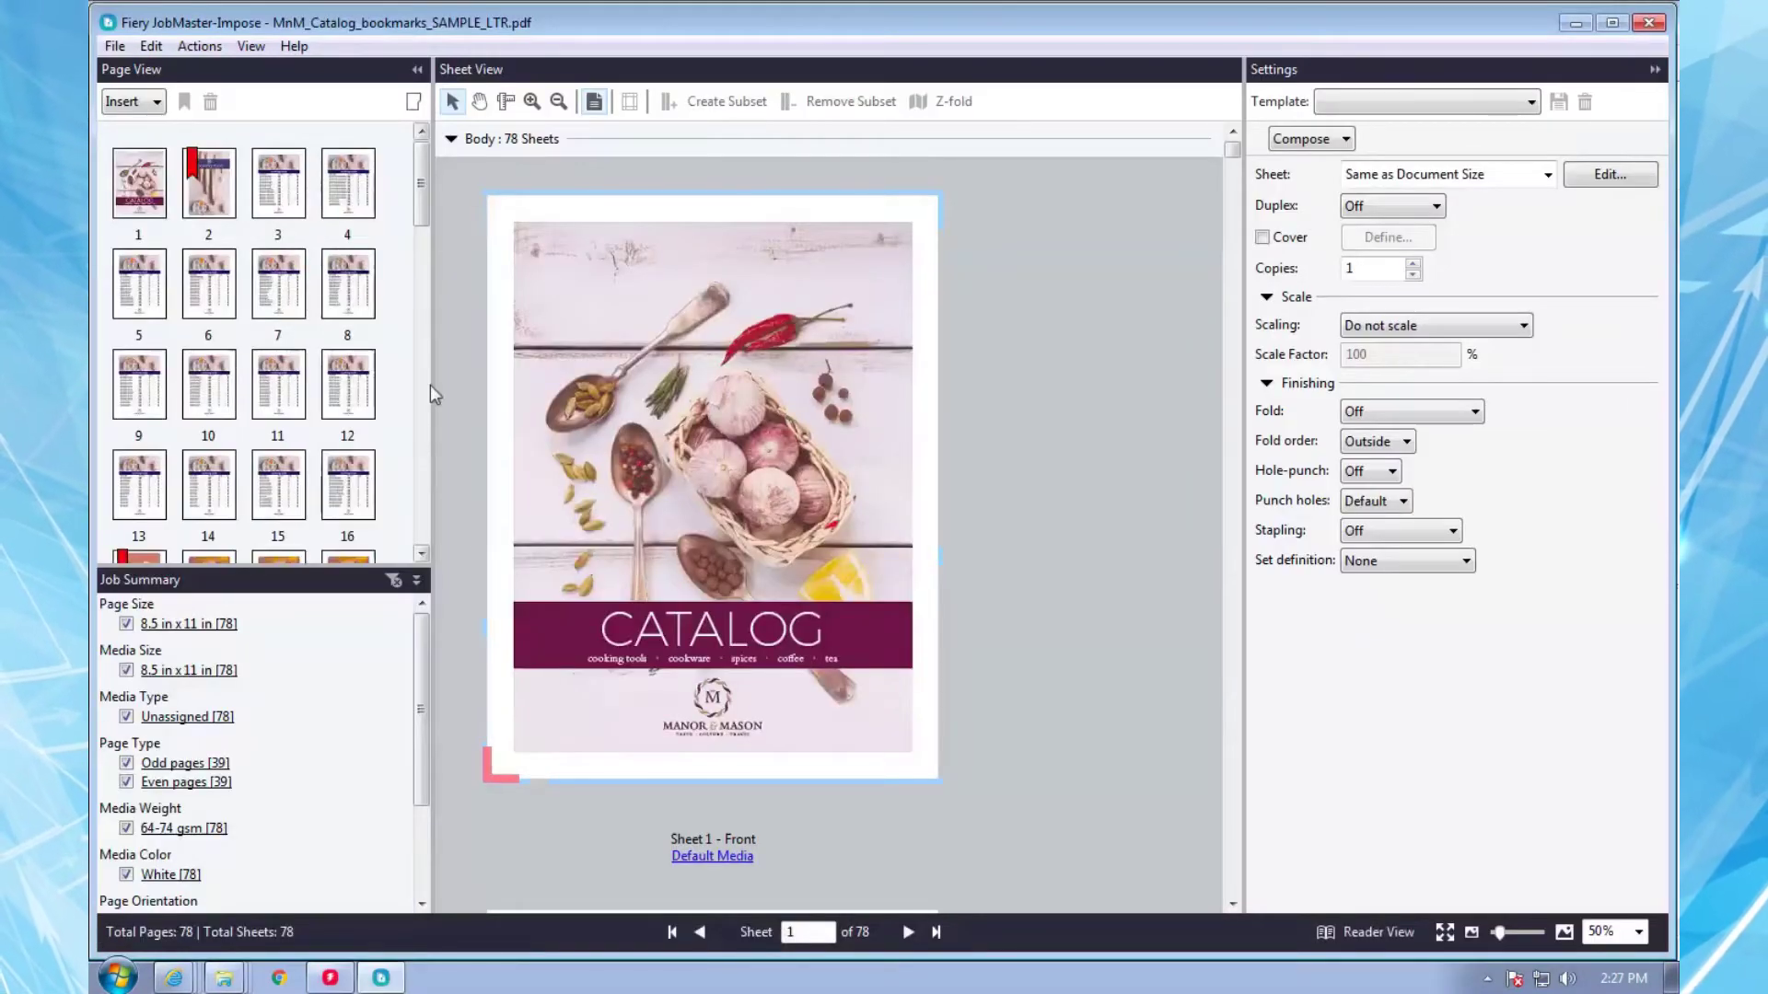
pyautogui.scroll(-3, 207, 774)
# Make the five bookmarked pages chapter starts and use 8.5x11 sheets, duplex top-to-top.
pyautogui.click(162, 872)
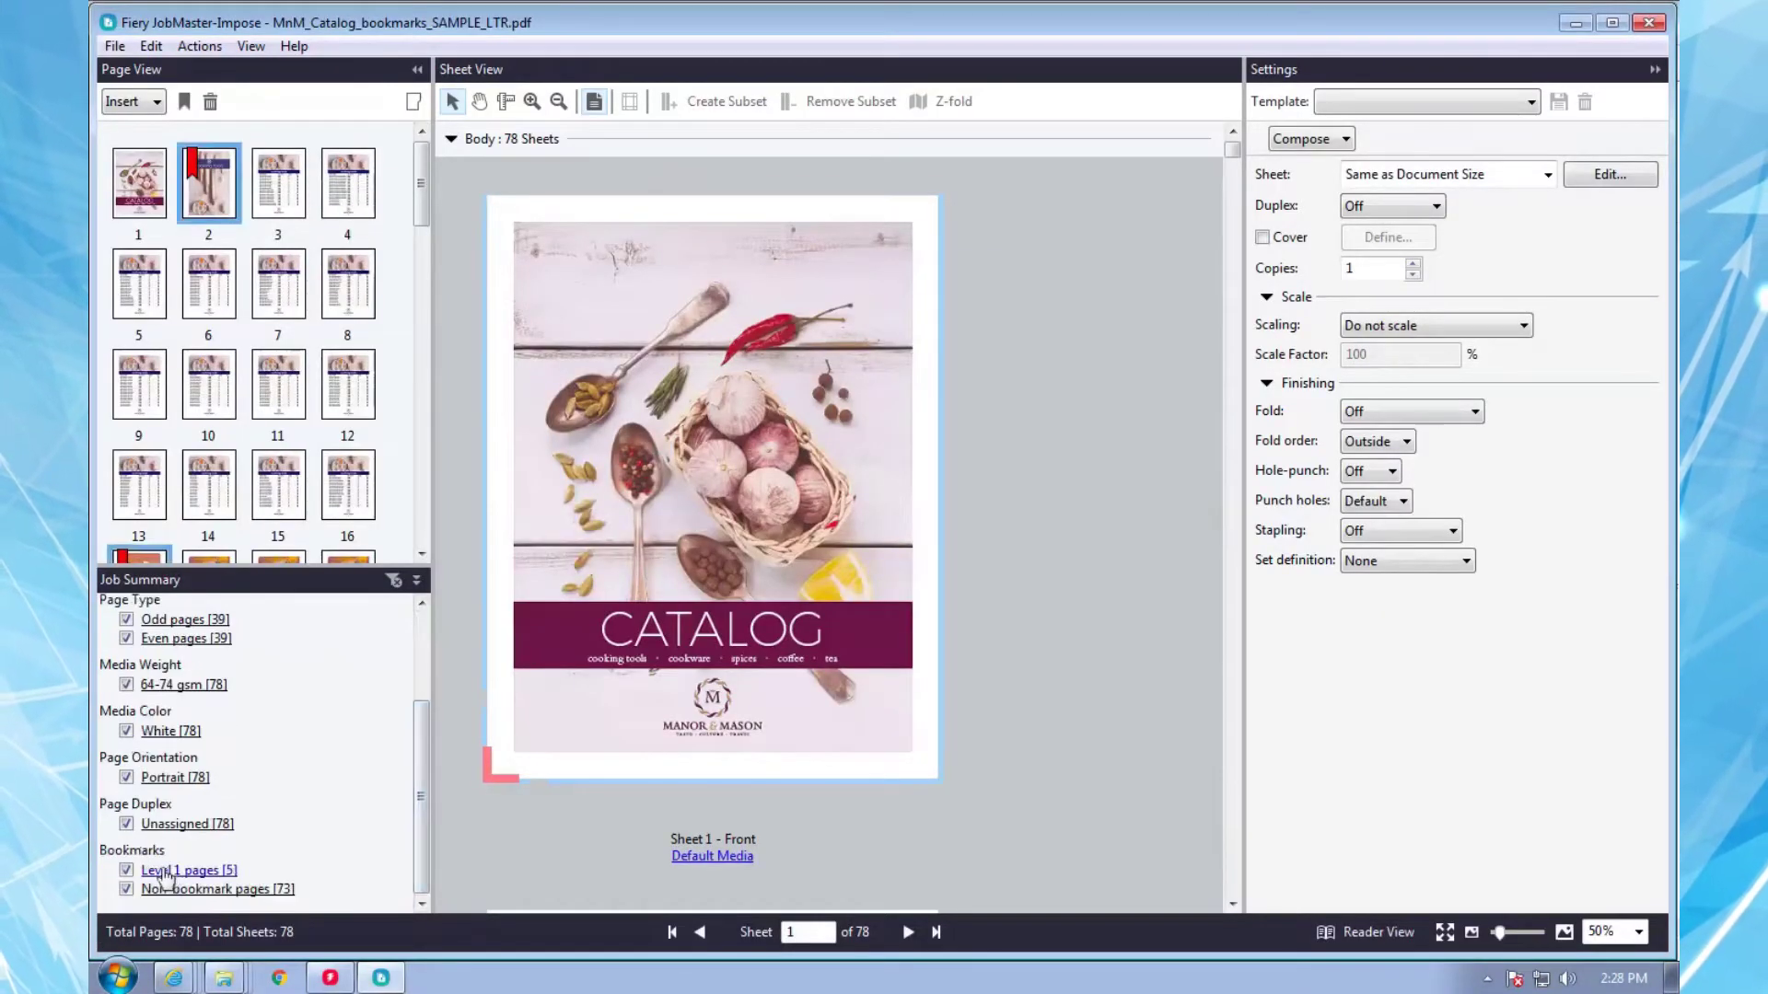
pyautogui.click(185, 101)
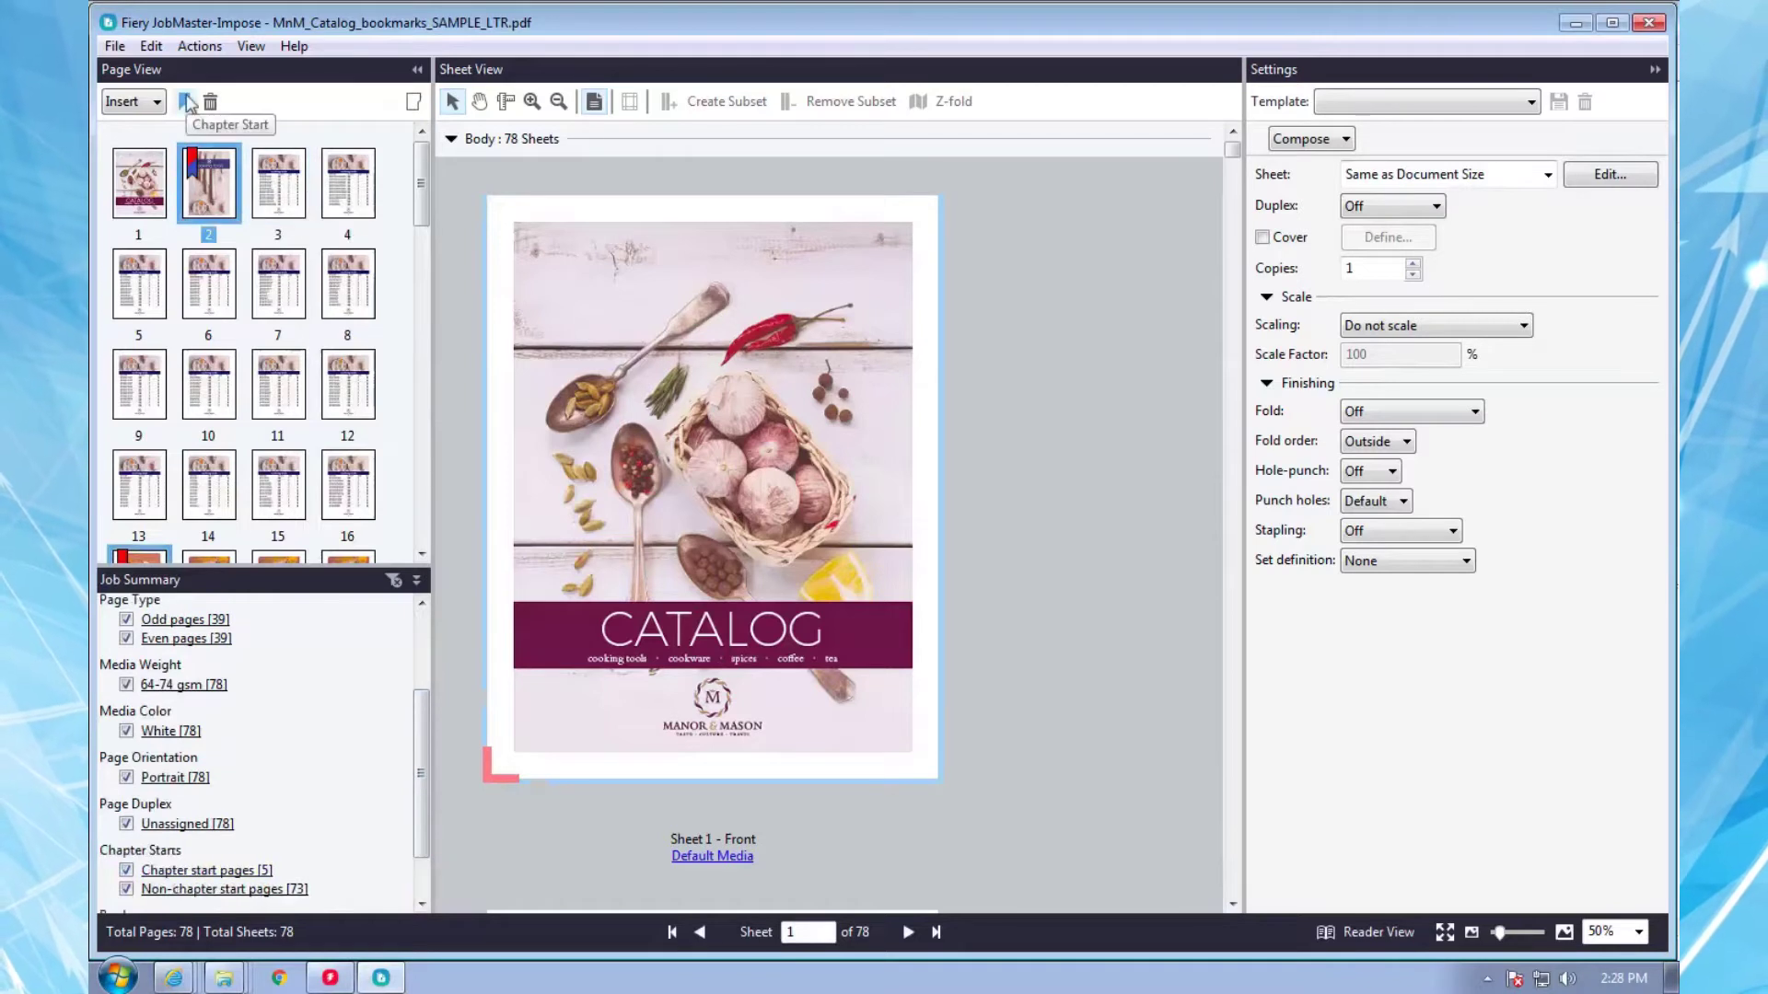
pyautogui.click(1526, 174)
pyautogui.click(1397, 238)
pyautogui.click(1401, 205)
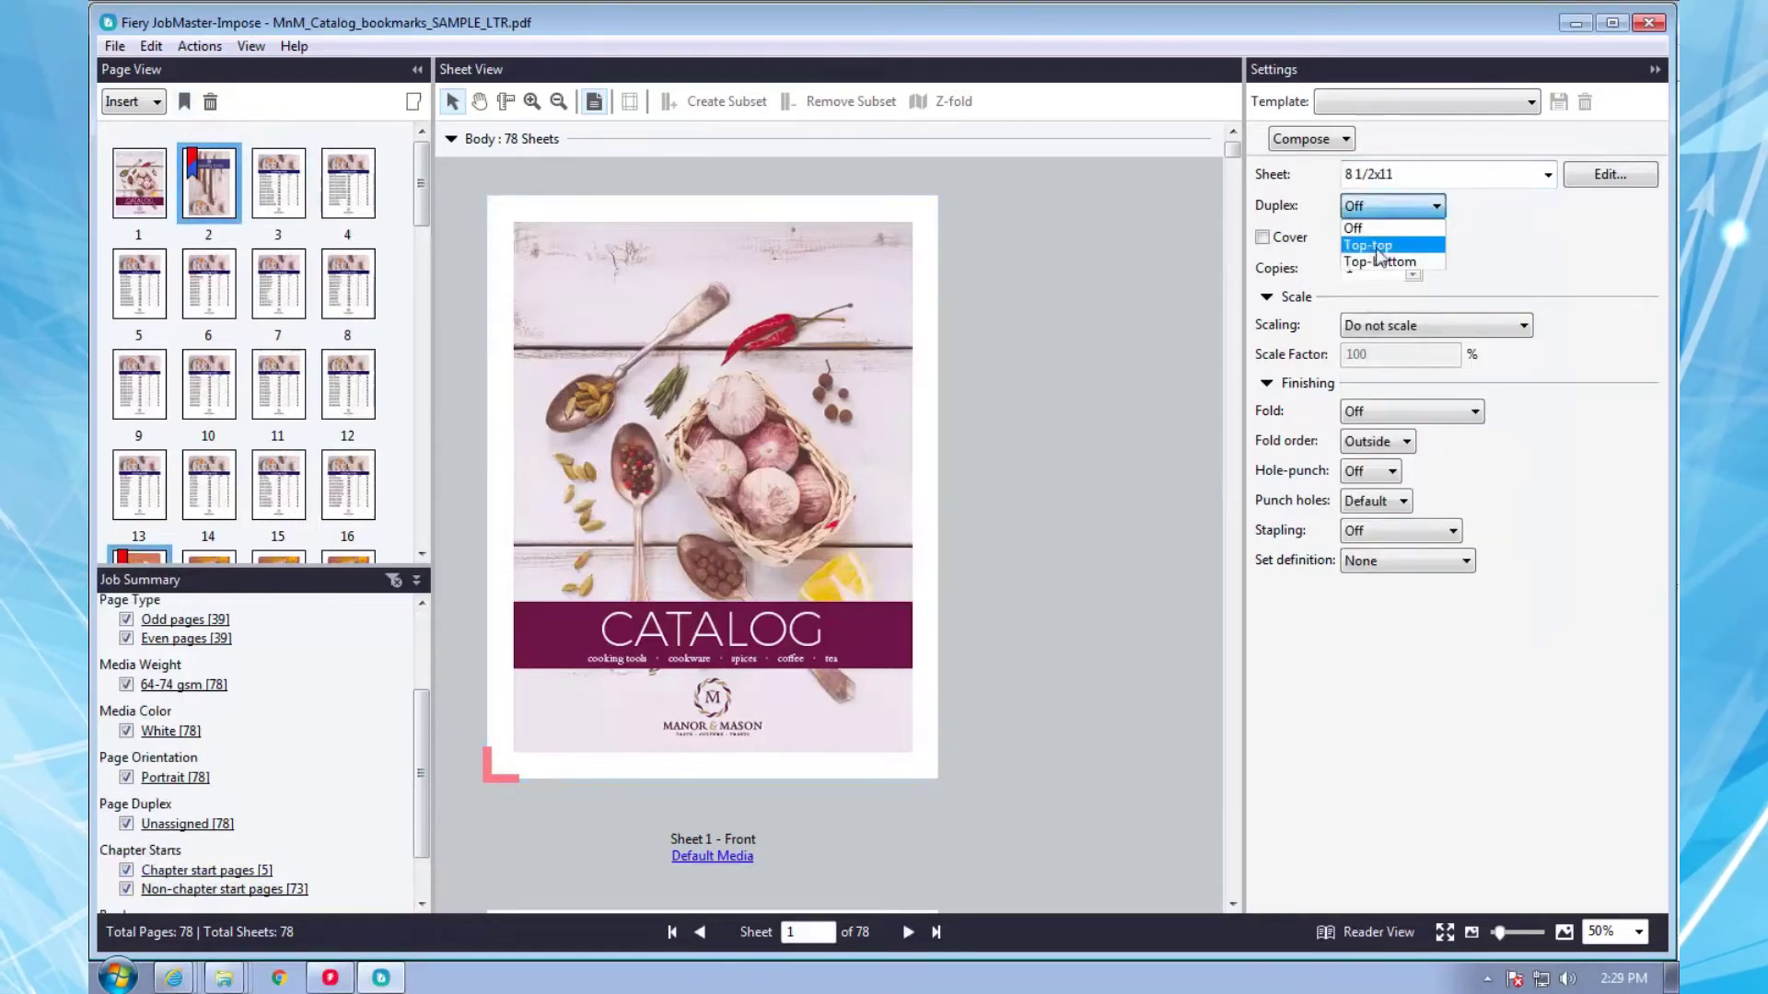
pyautogui.click(1367, 244)
pyautogui.click(558, 101)
pyautogui.click(723, 308)
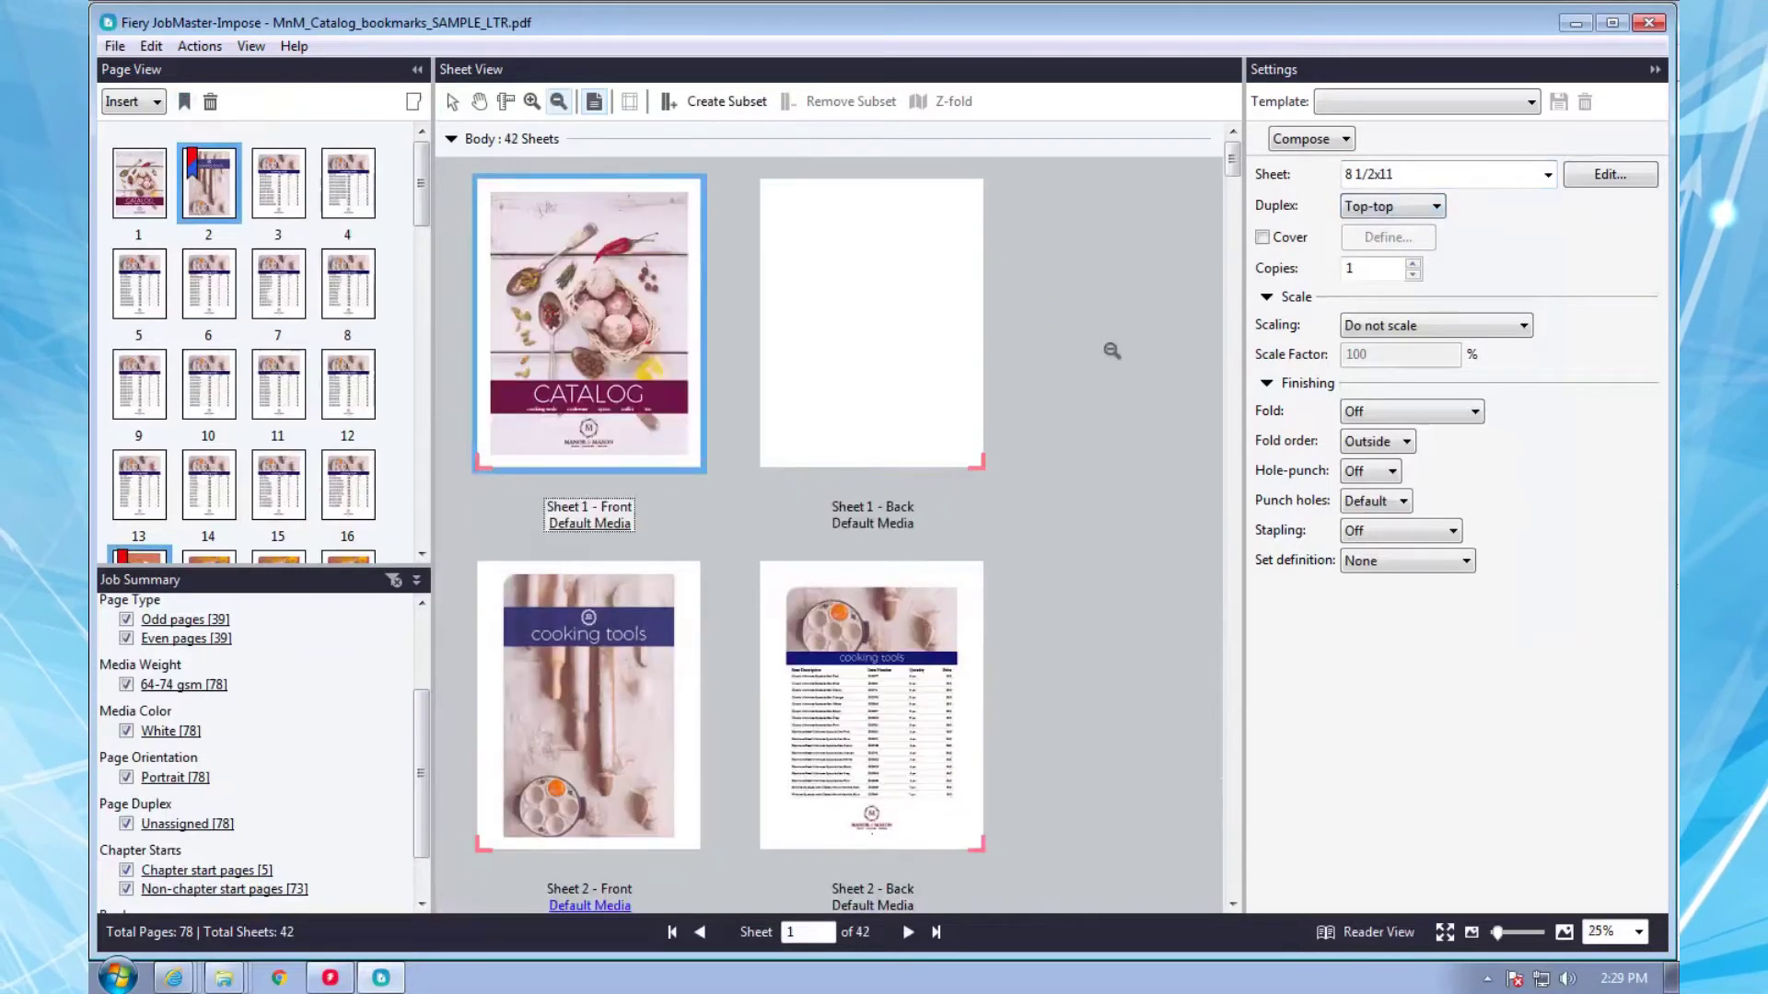
# Define separate-page front and back covers, with the back cover printed on the outside.
pyautogui.click(1261, 237)
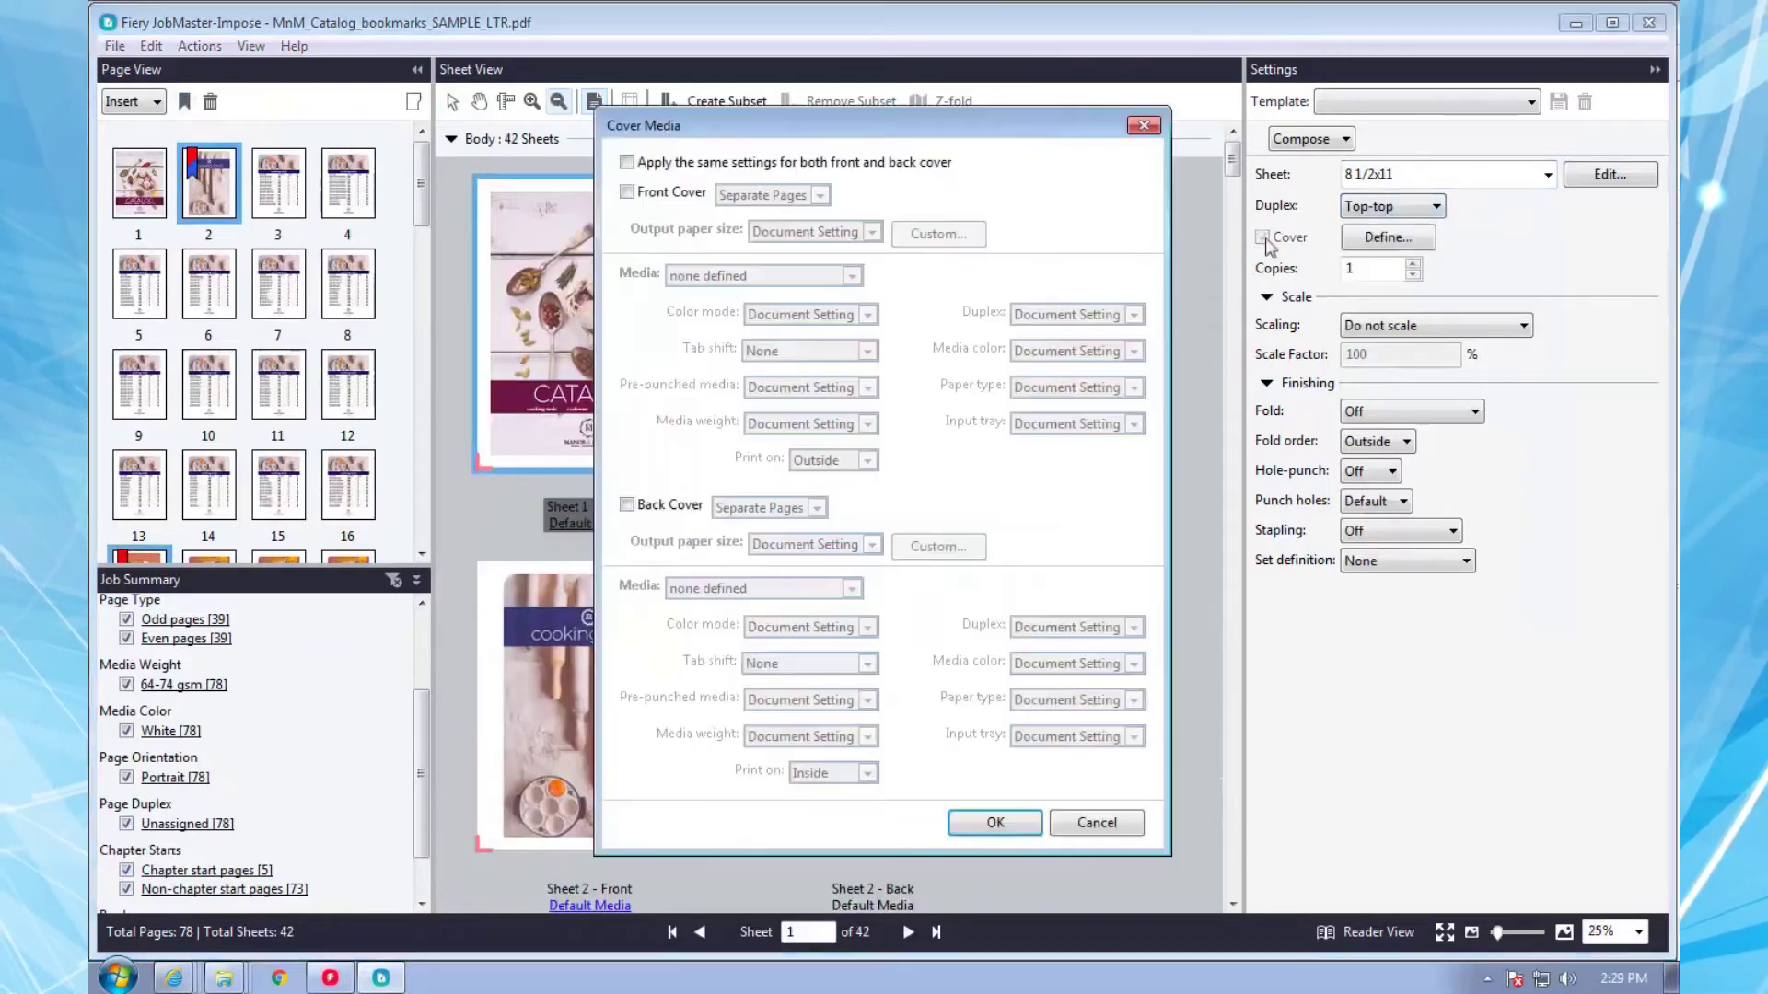
pyautogui.click(627, 191)
pyautogui.click(820, 195)
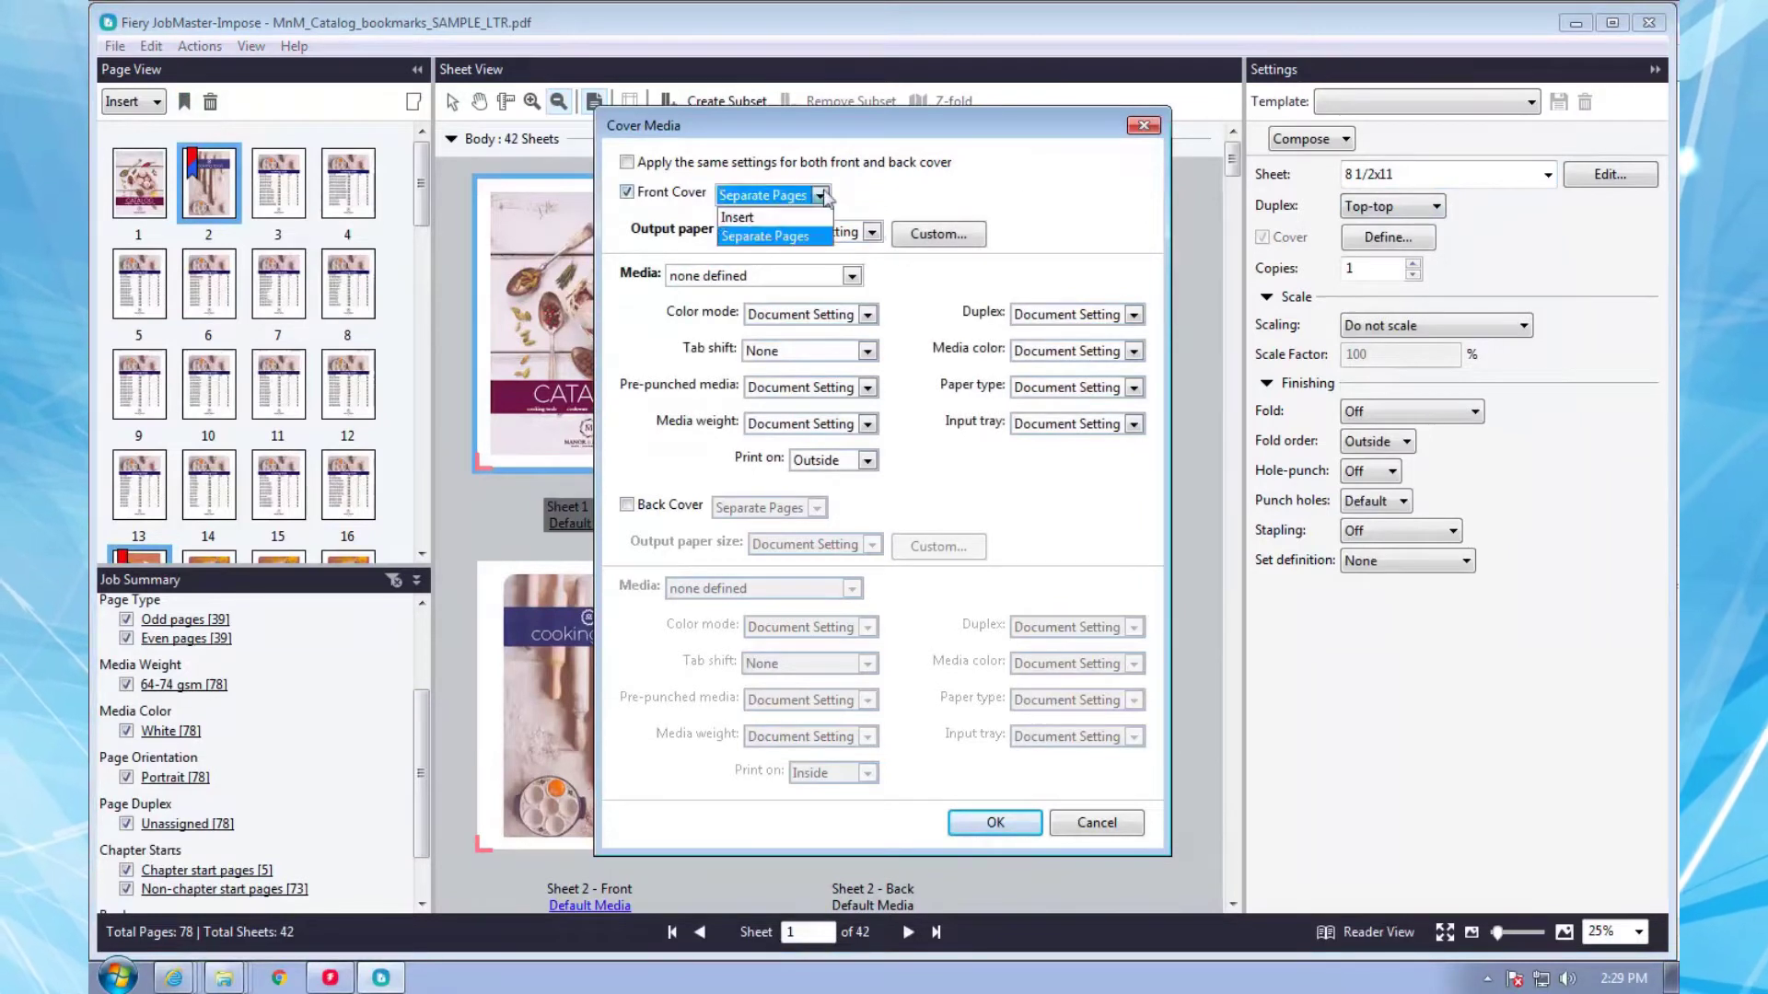
pyautogui.click(818, 195)
pyautogui.click(627, 506)
pyautogui.click(797, 509)
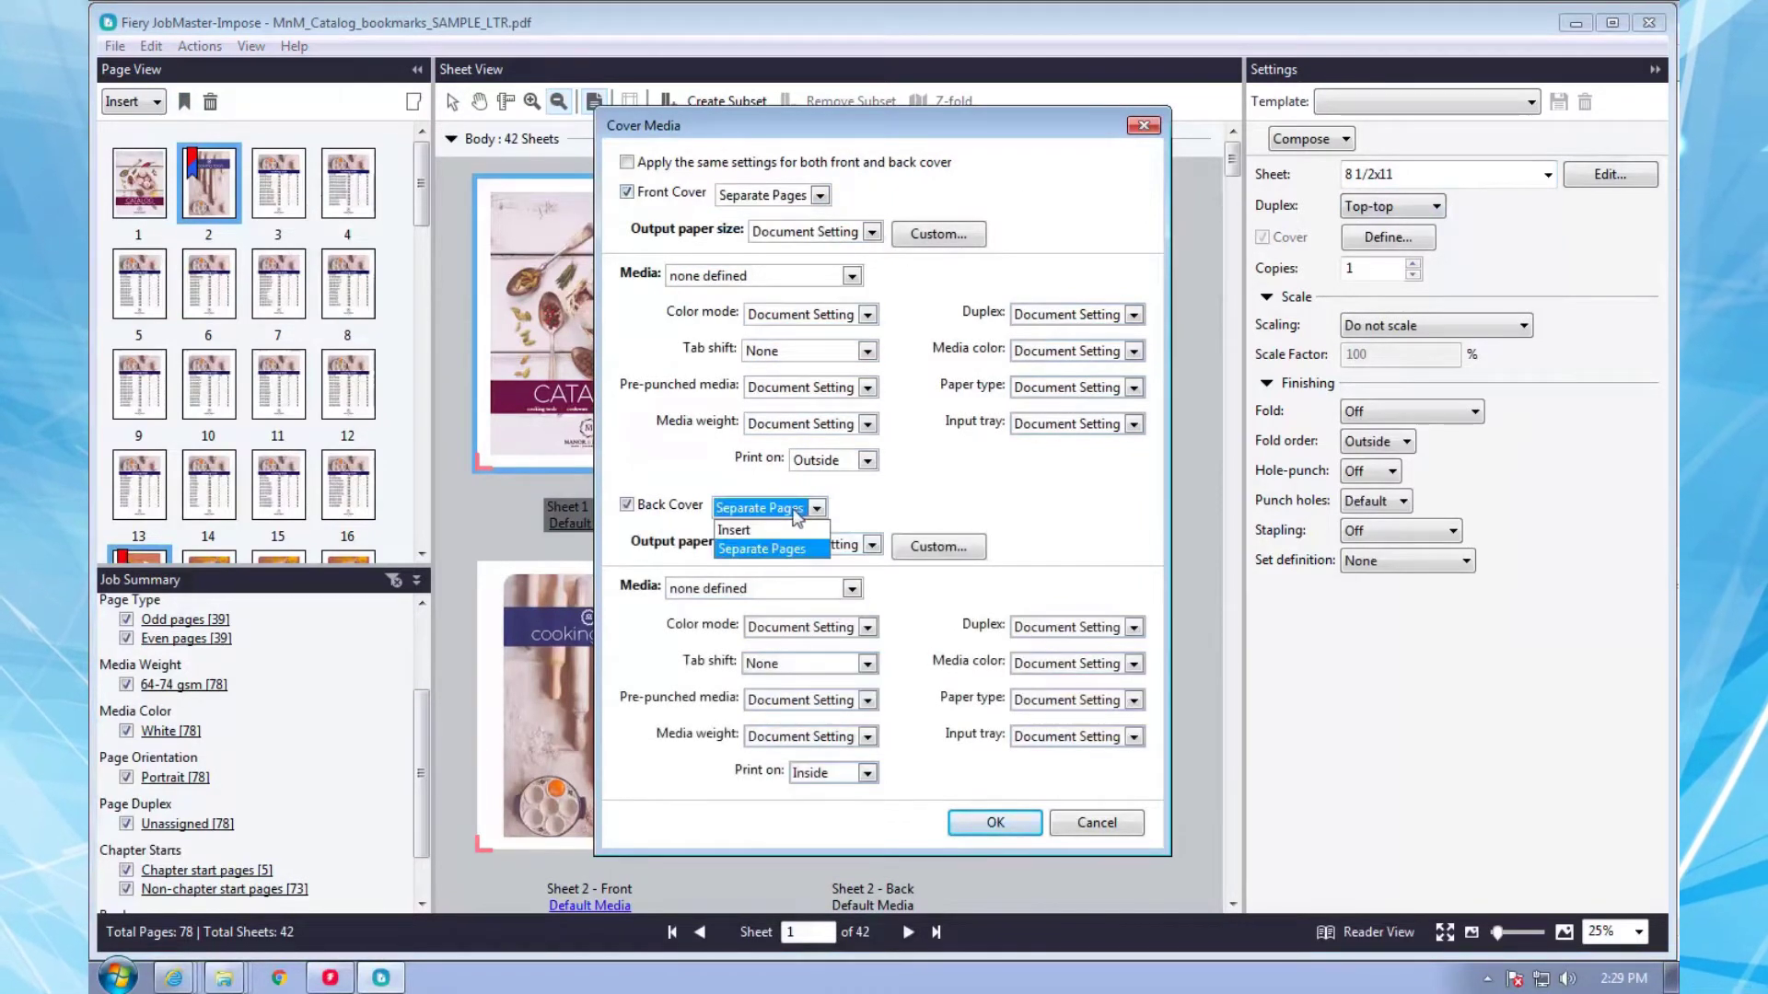
pyautogui.click(815, 508)
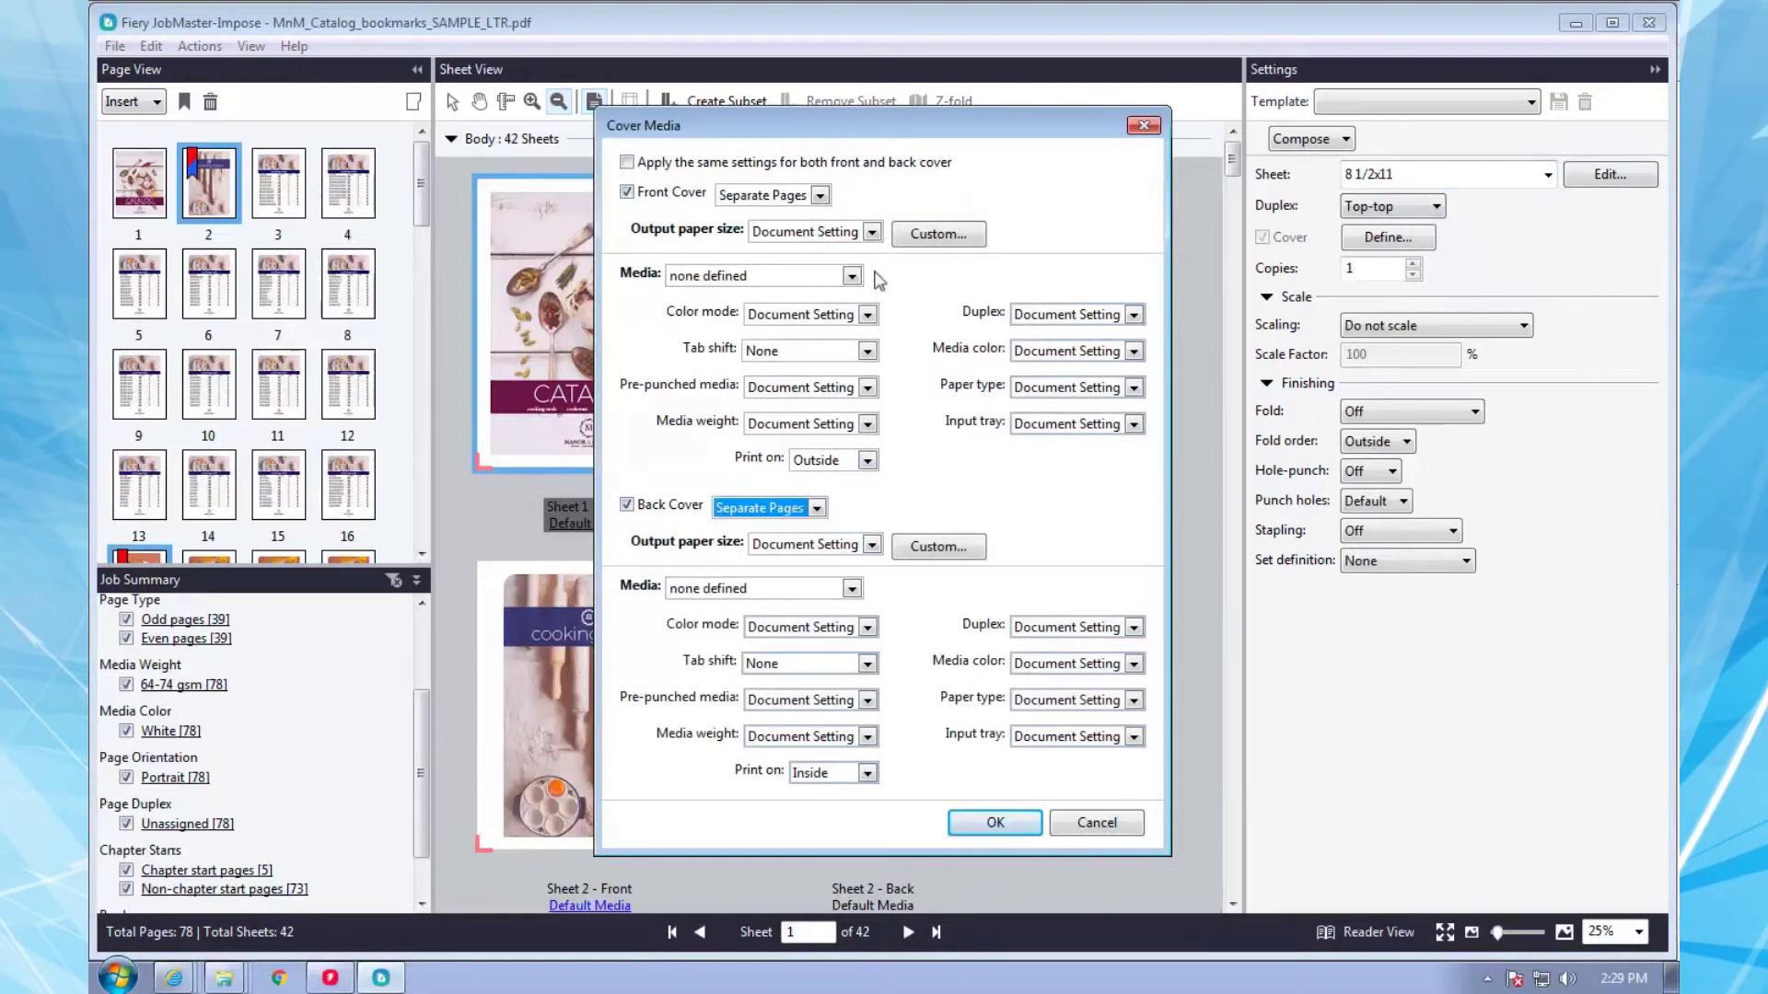
pyautogui.click(867, 772)
pyautogui.click(829, 807)
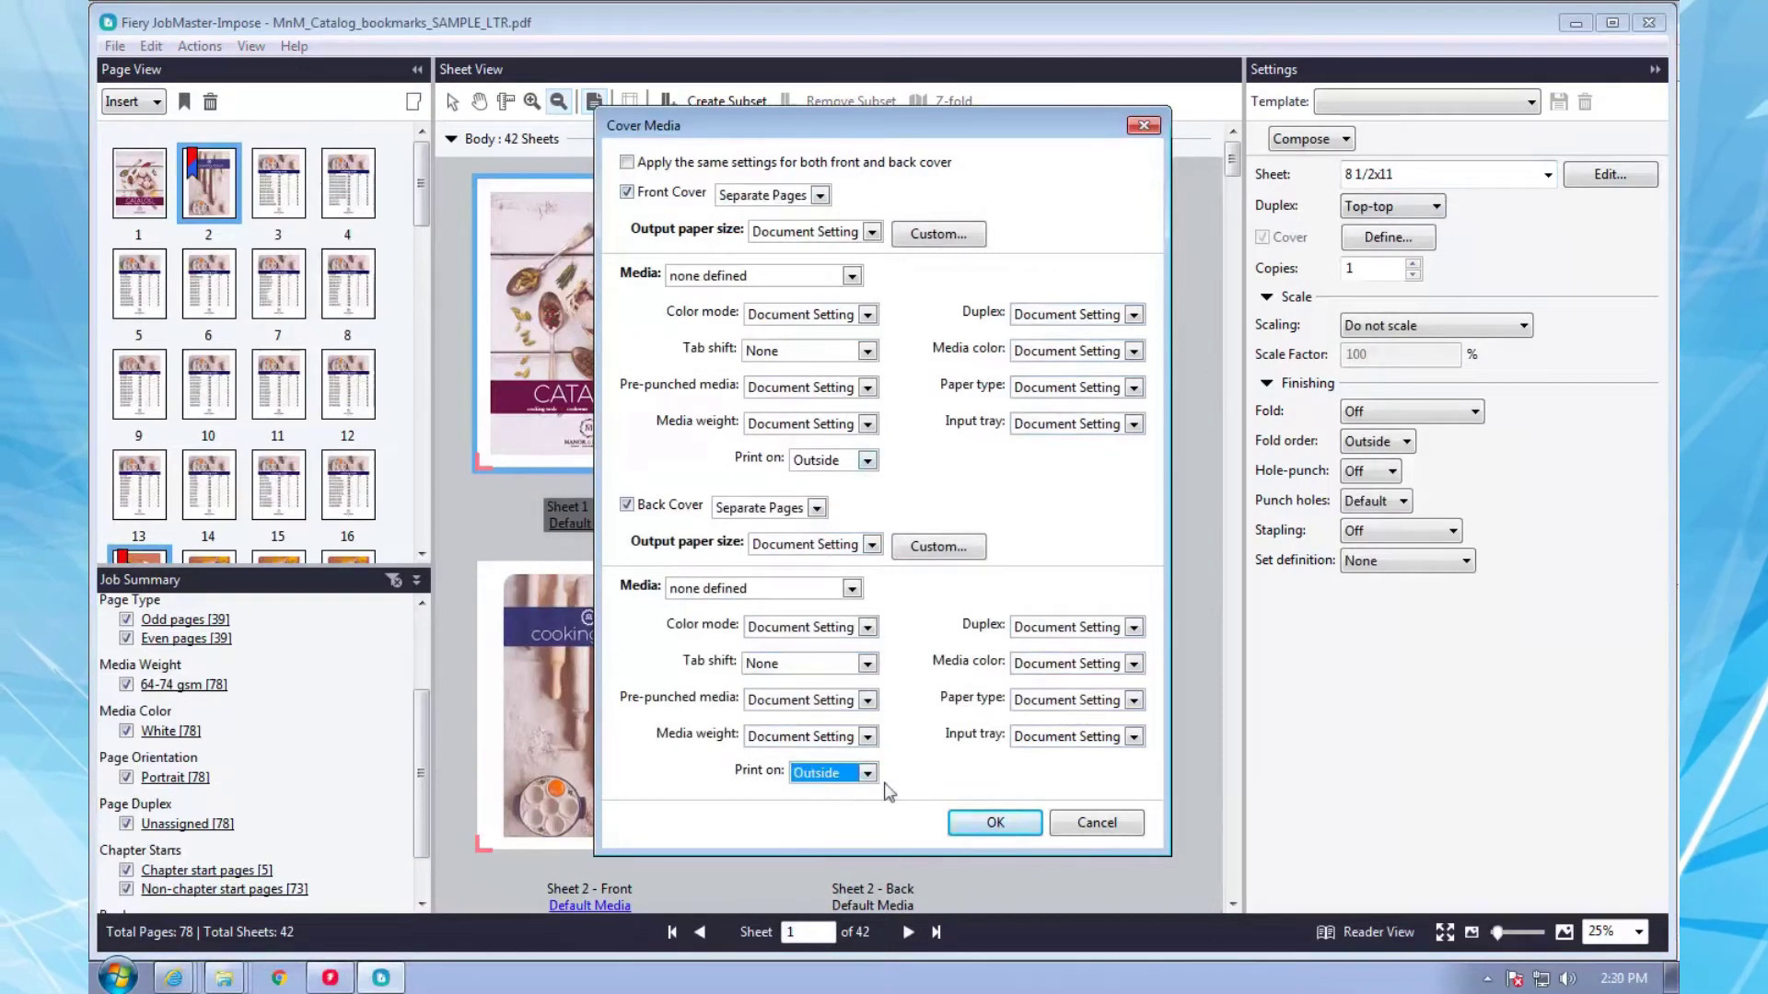
pyautogui.click(989, 828)
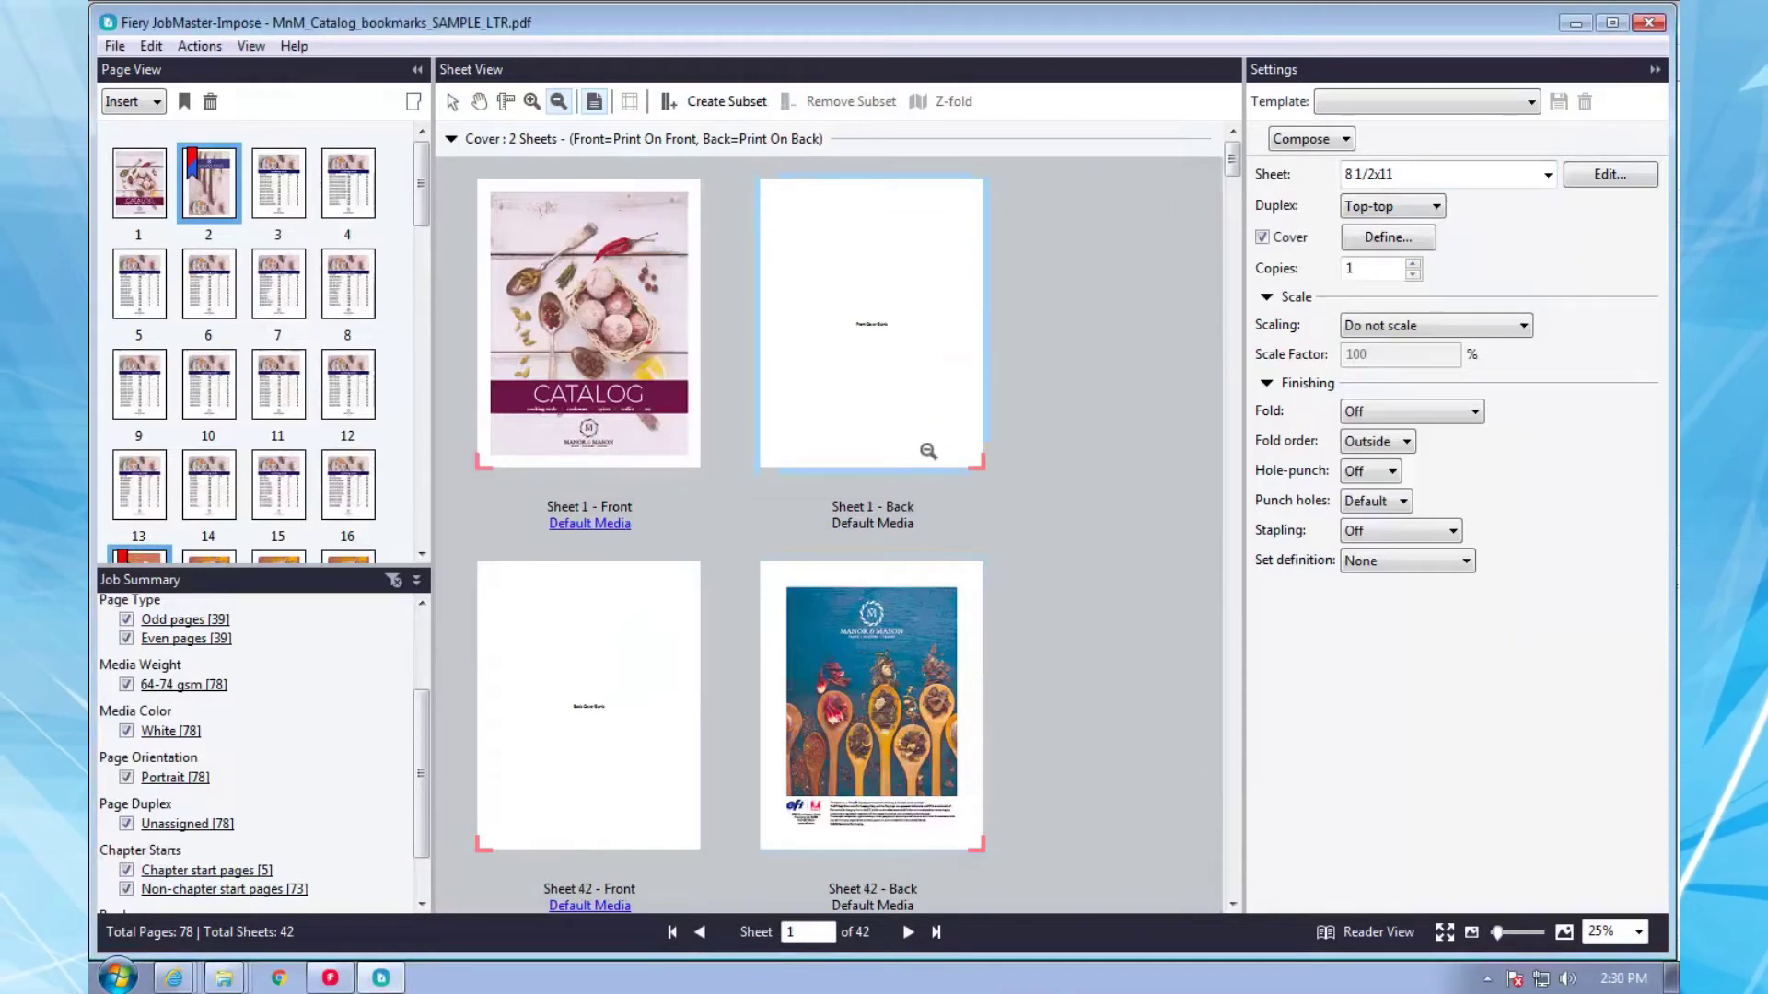
pyautogui.click(208, 183)
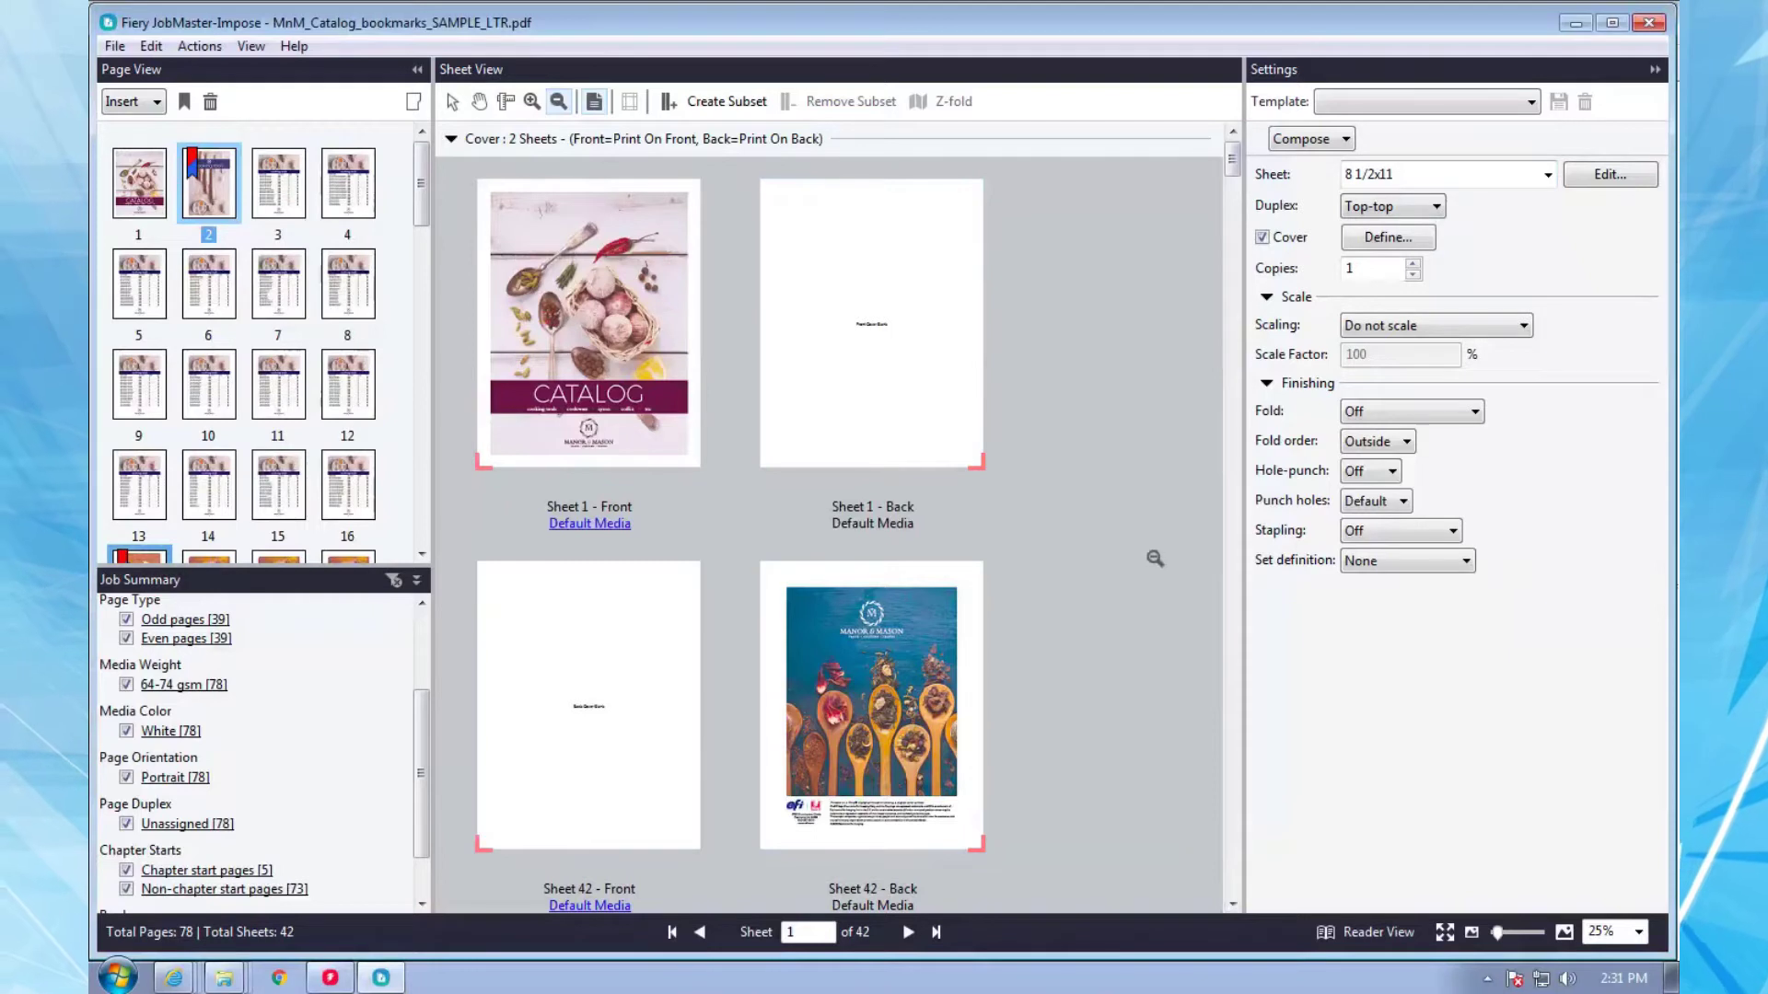
pyautogui.click(450, 138)
pyautogui.click(450, 175)
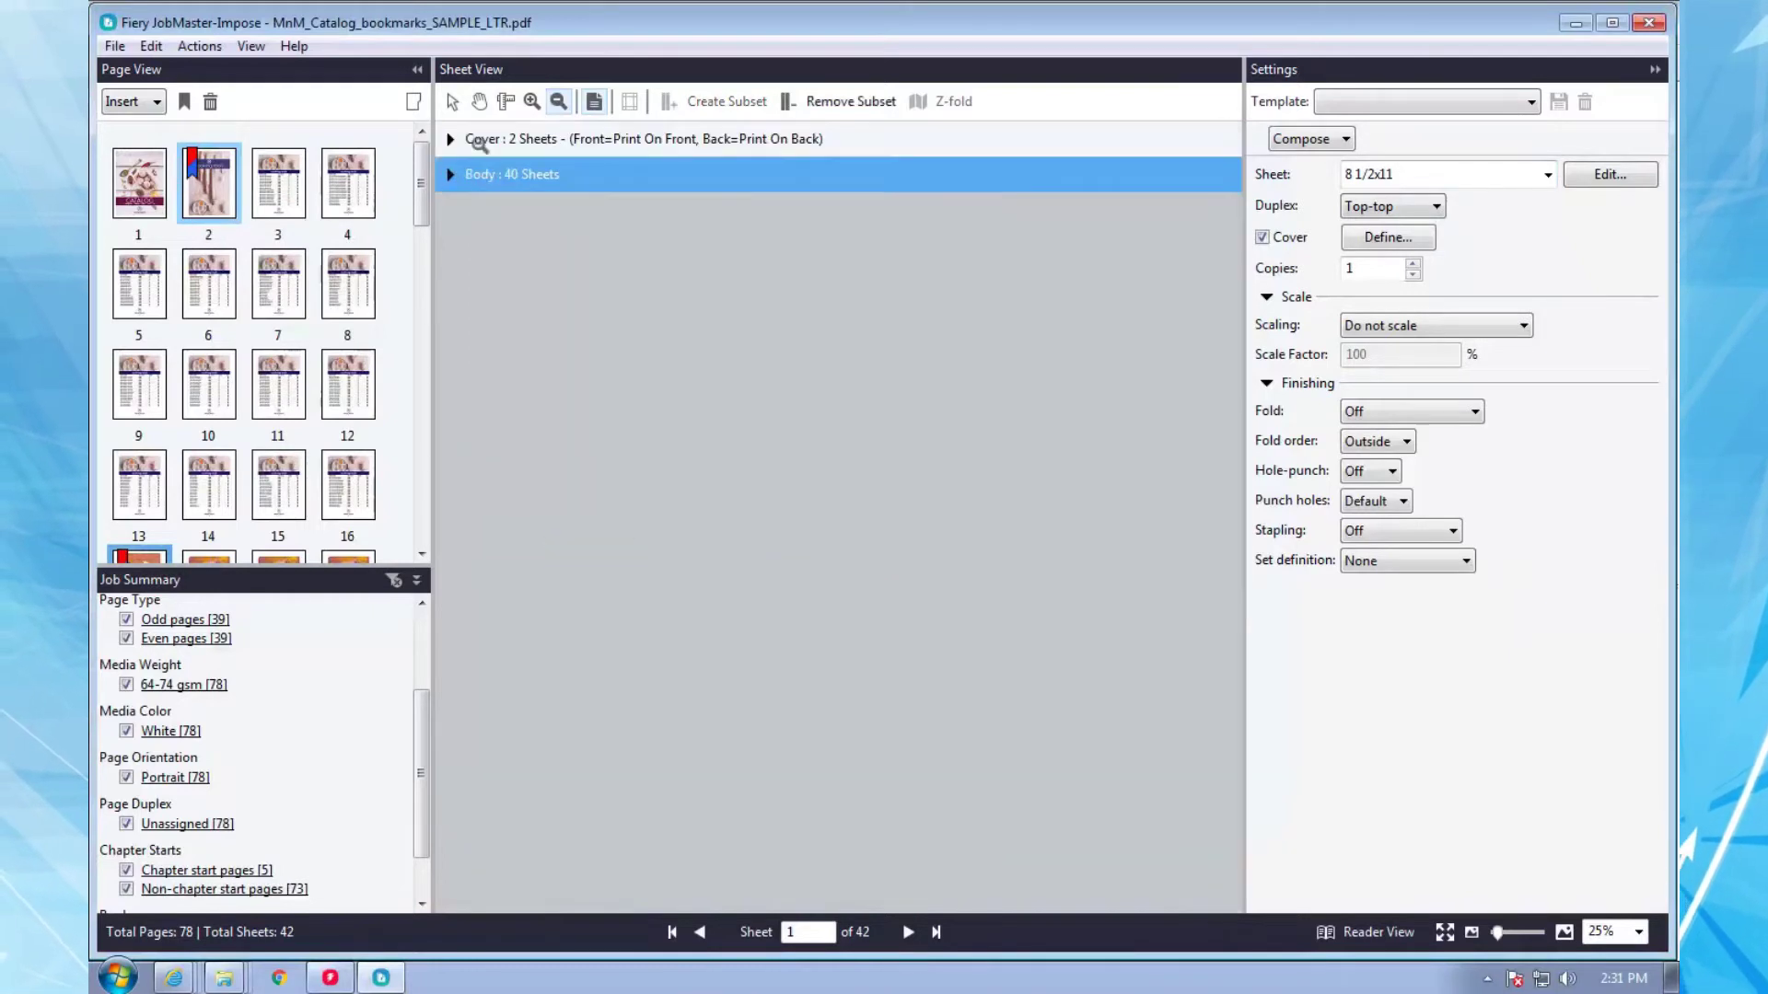
pyautogui.click(451, 174)
pyautogui.click(451, 138)
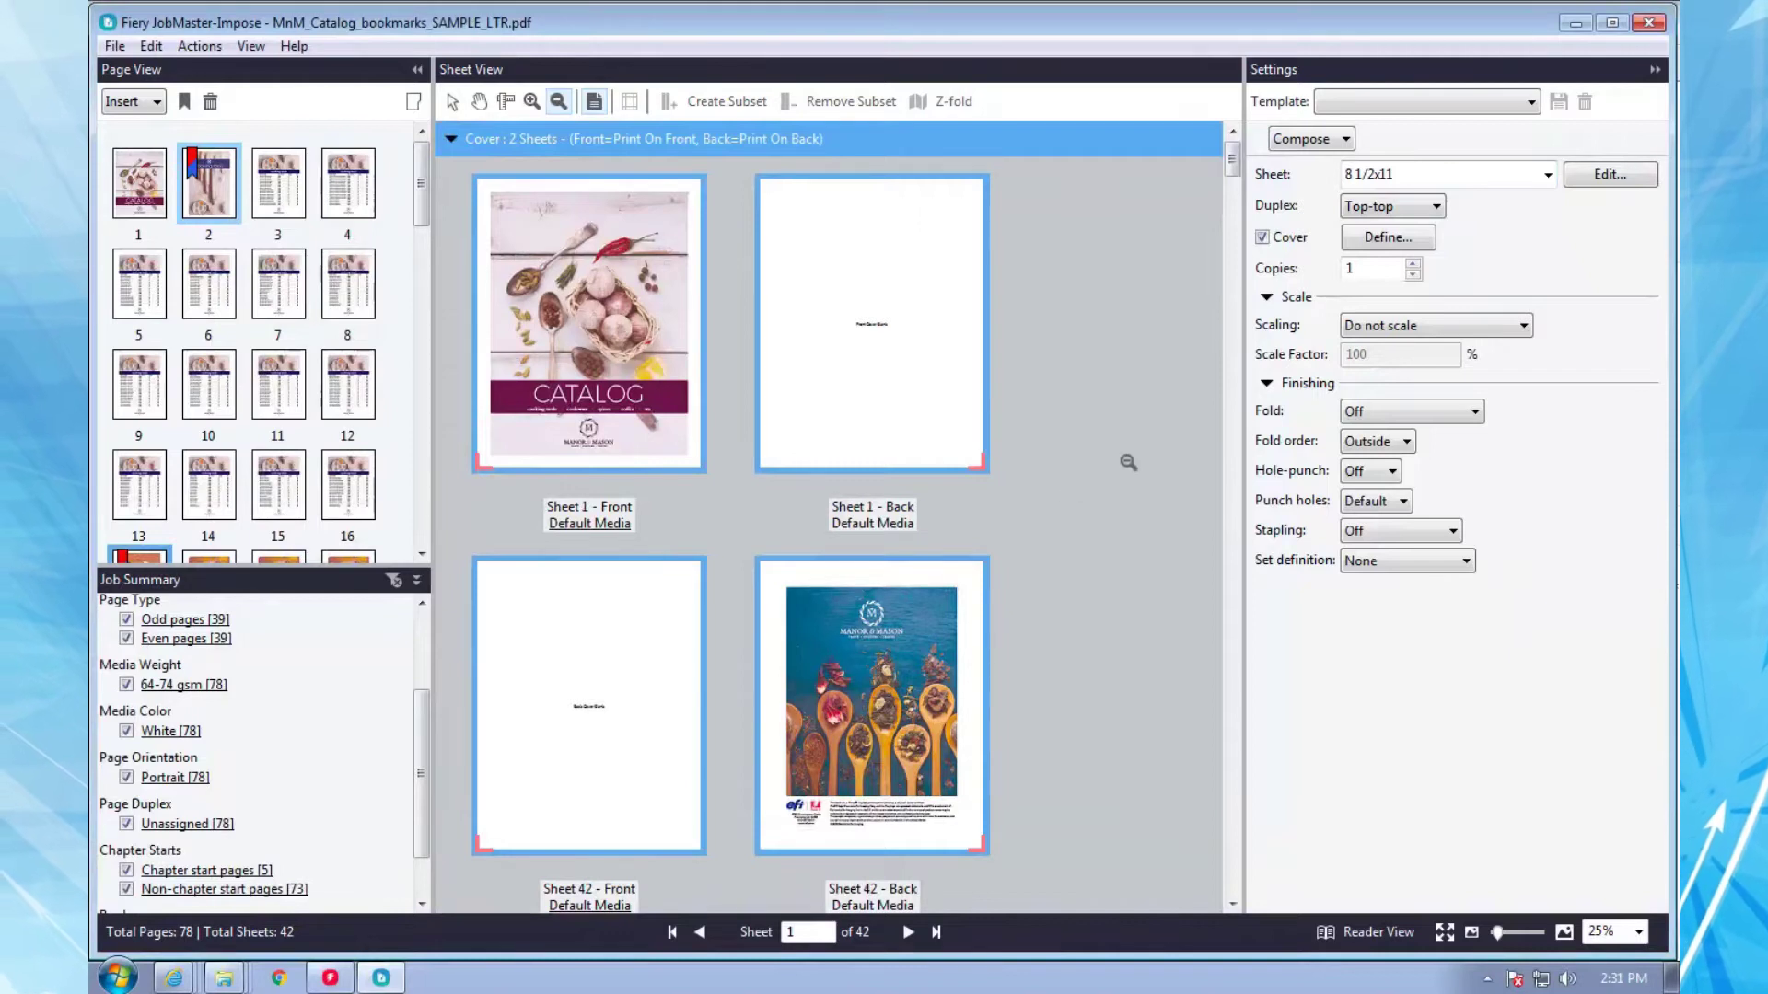
pyautogui.click(562, 105)
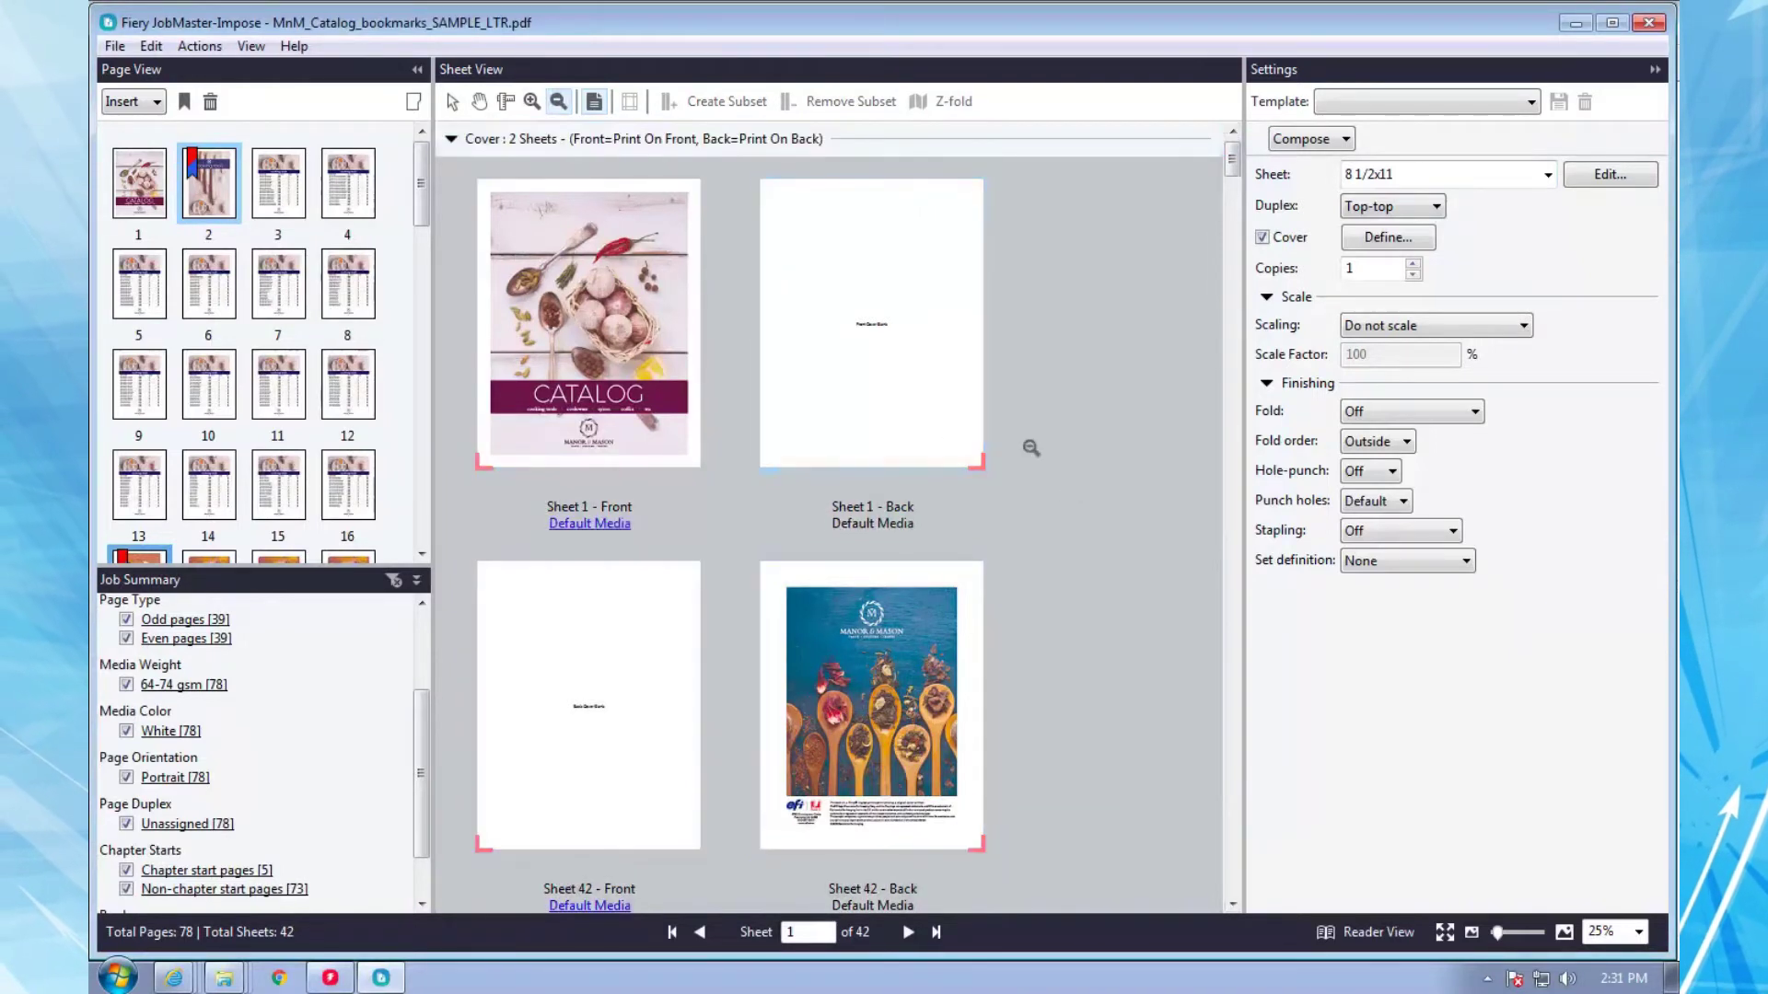
pyautogui.click(983, 440)
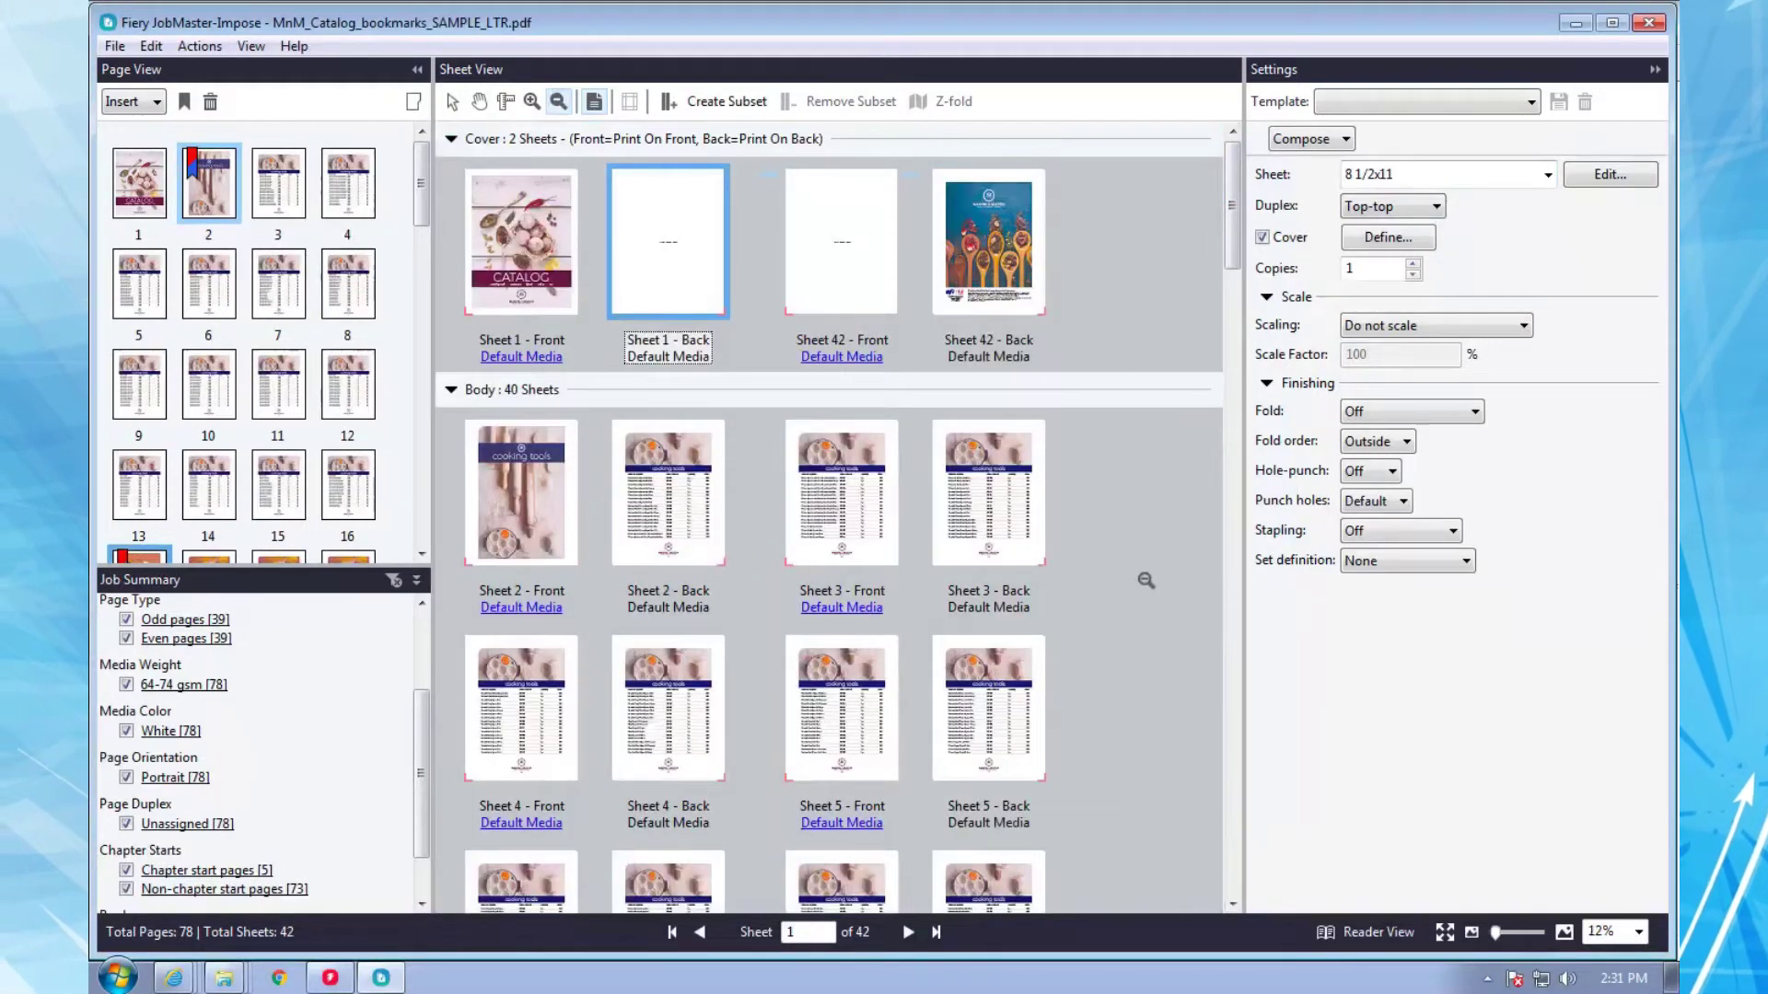
pyautogui.rightClick(200, 179)
# Create the first bleed edge tab for pages 2–16, labelled Cooking Tools.
pyautogui.click(299, 577)
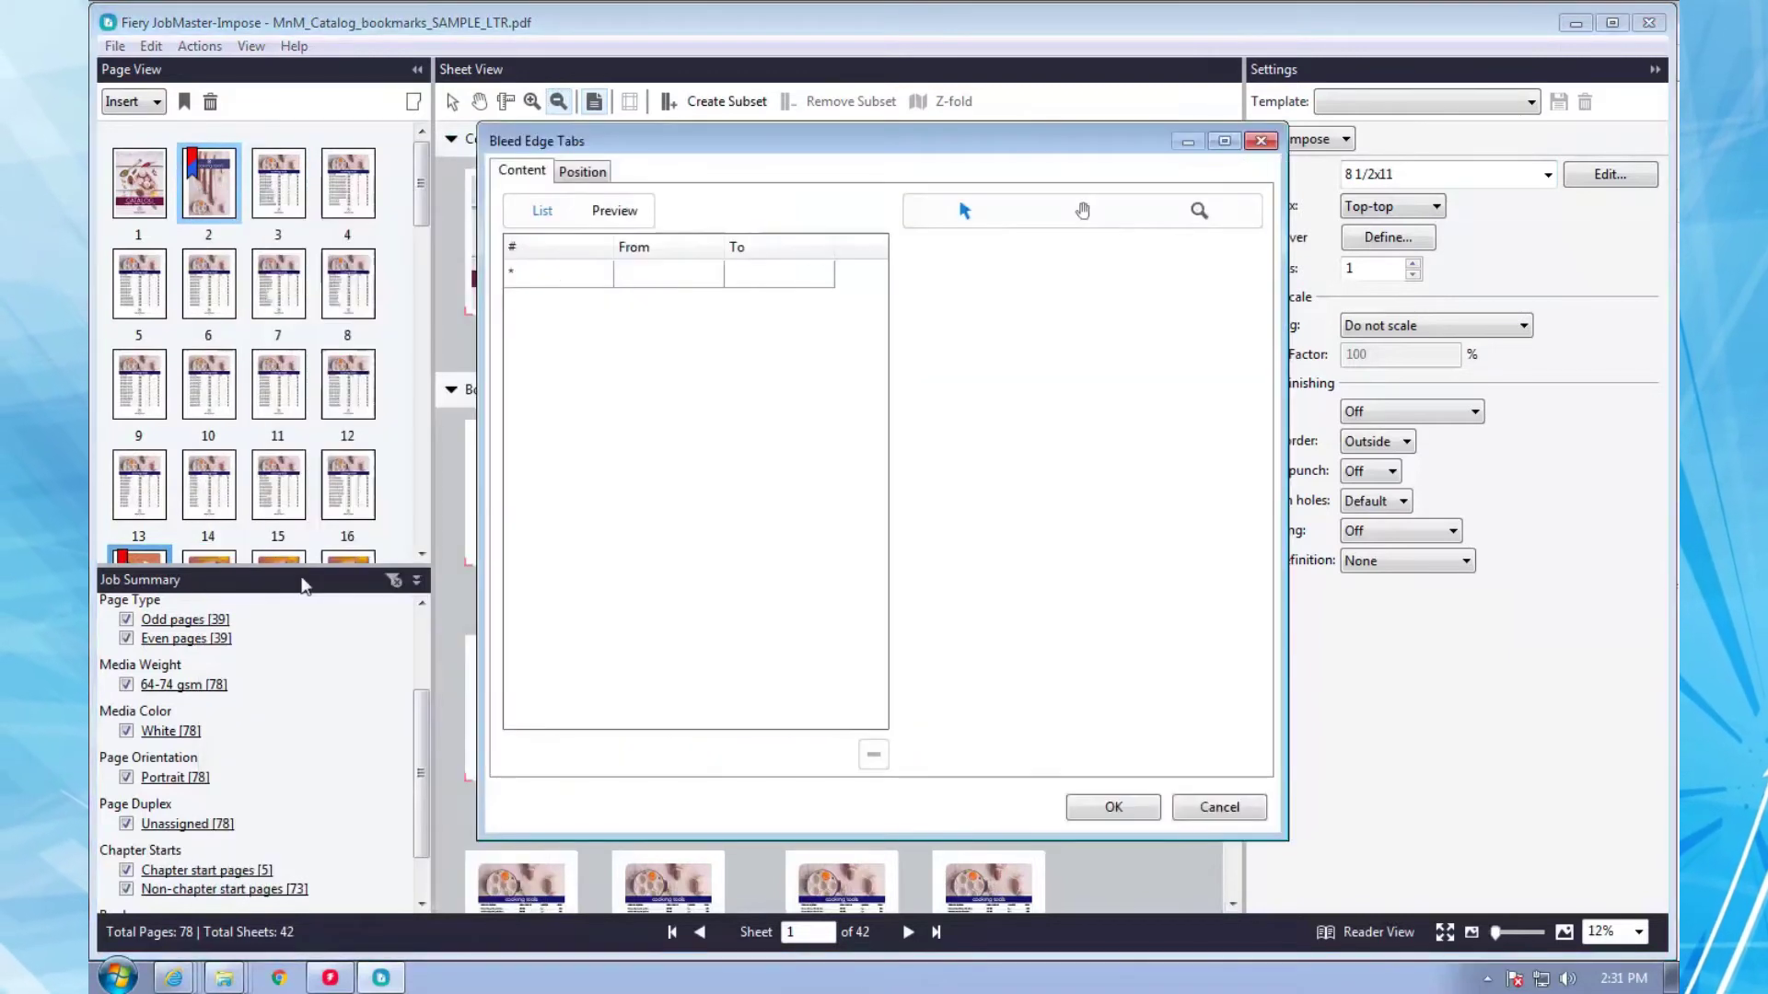
pyautogui.click(639, 277)
pyautogui.write('2')
pyautogui.press('Tab')
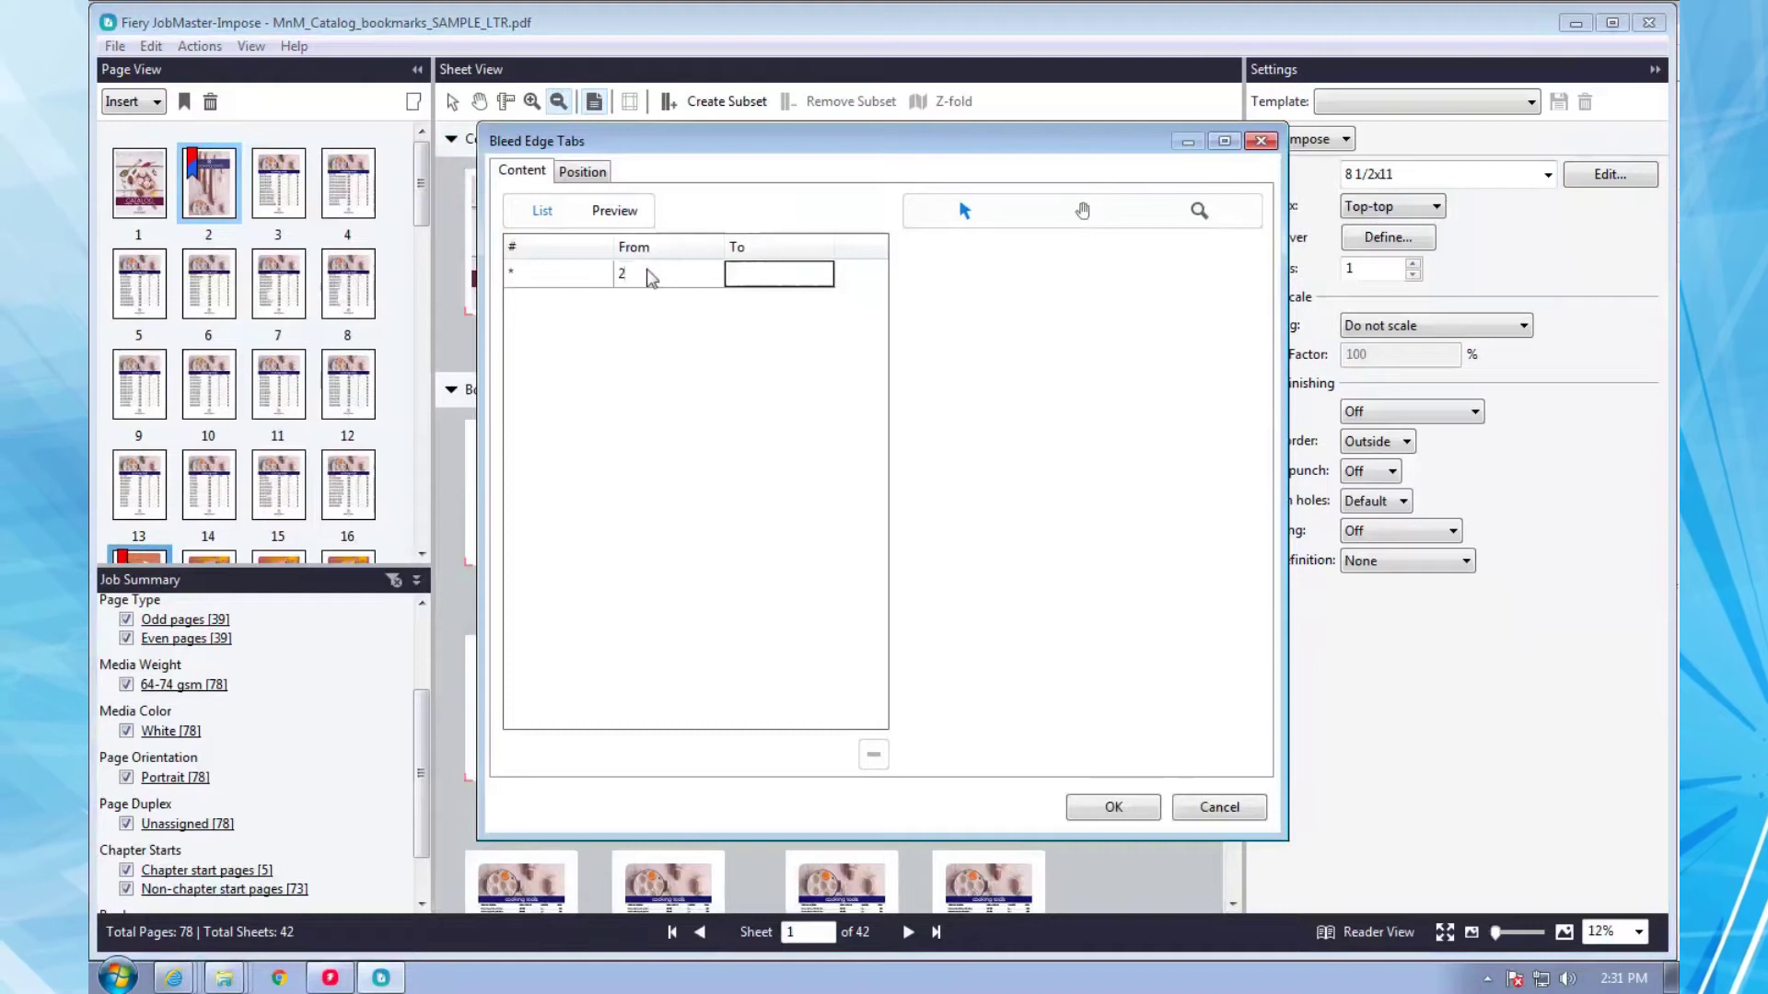
pyautogui.write('16')
pyautogui.press('Return')
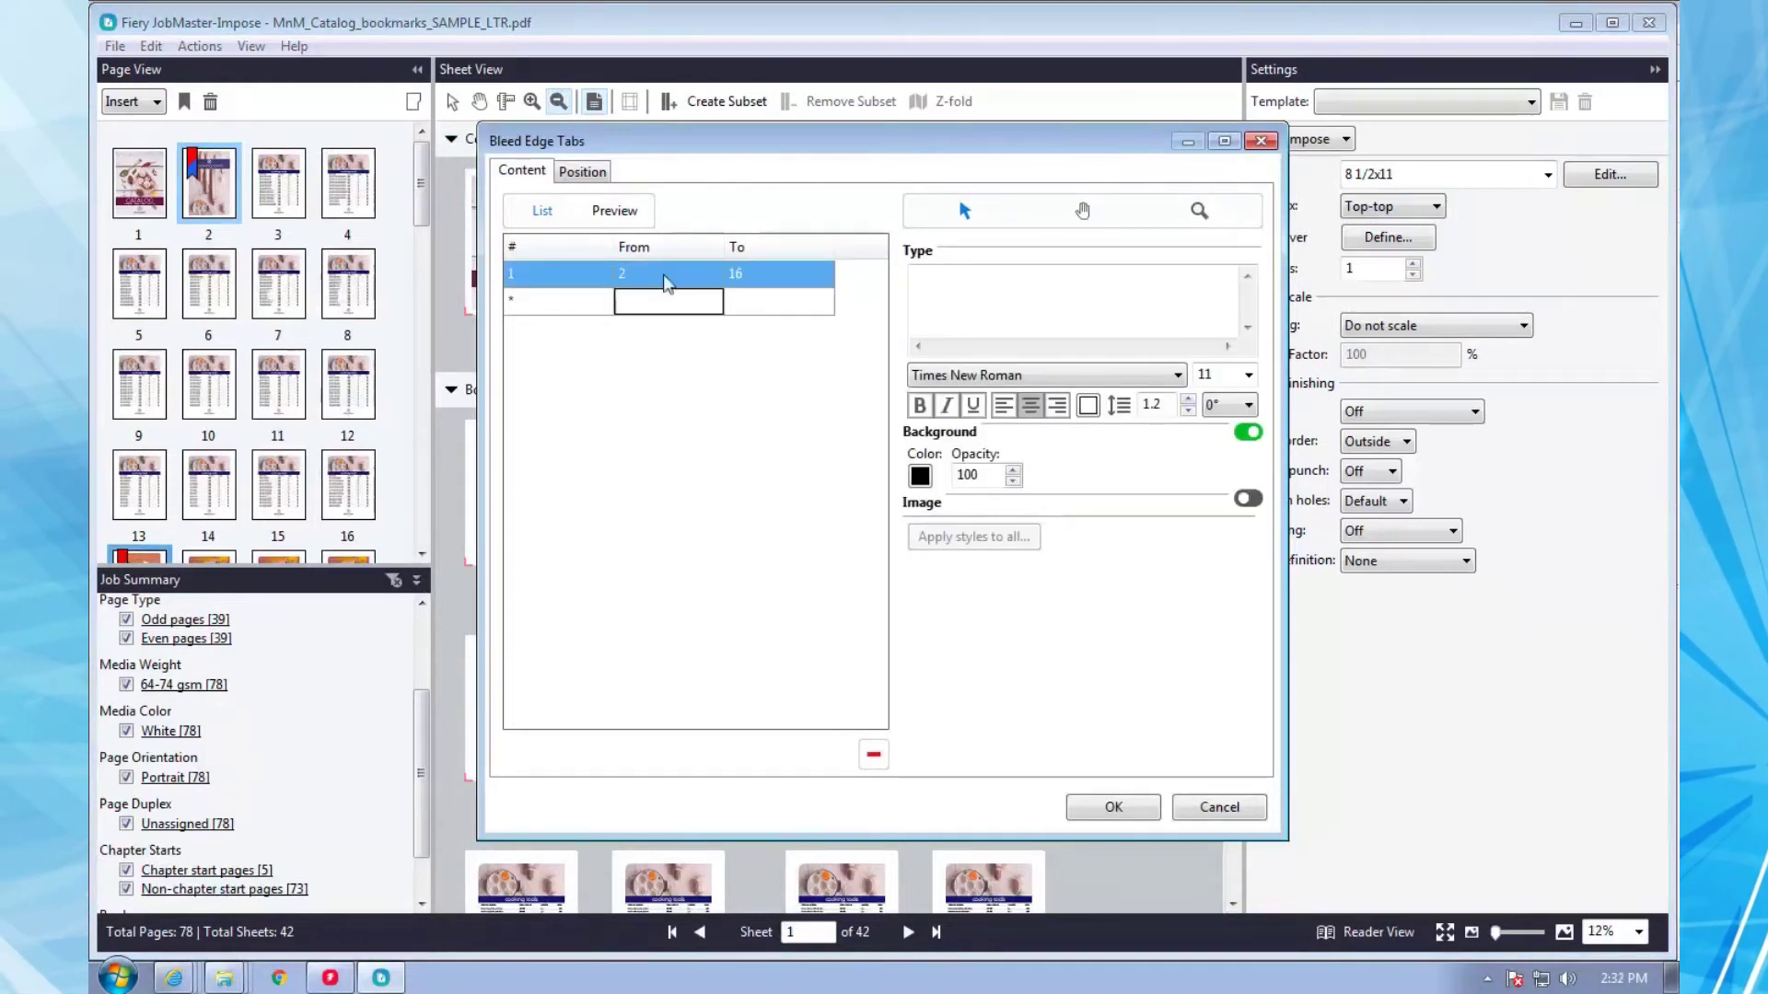
pyautogui.click(937, 290)
pyautogui.write('Cooking tools')
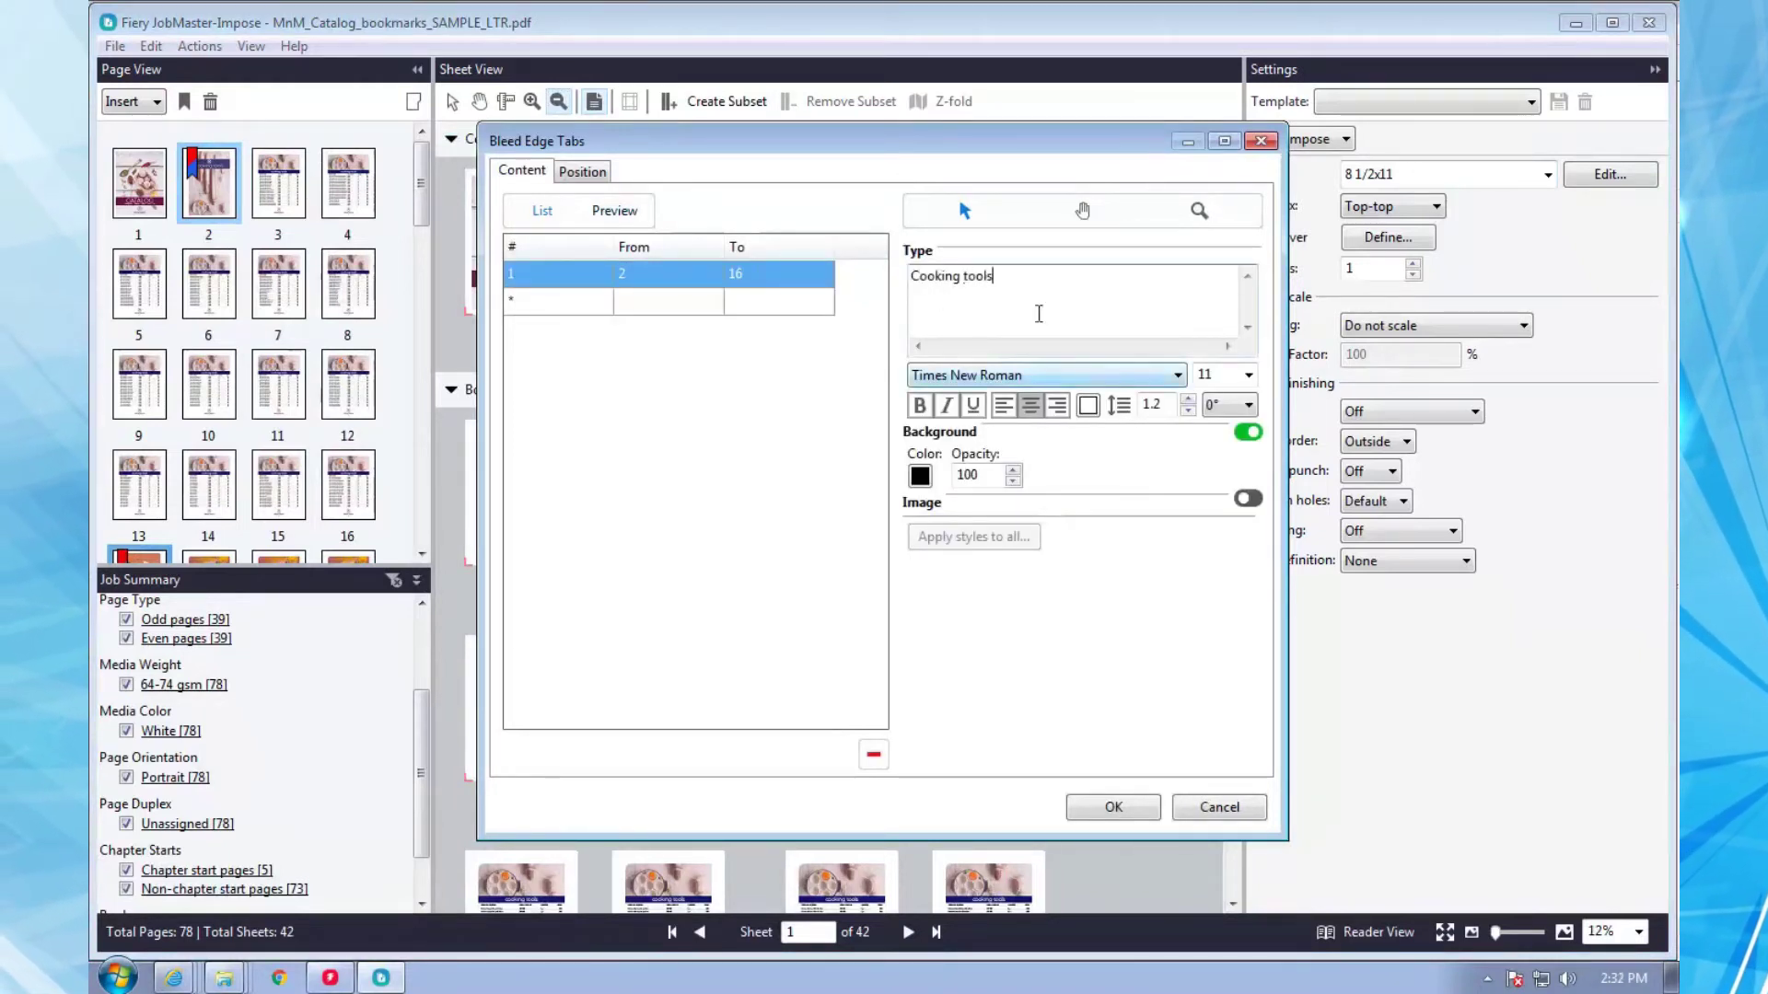
pyautogui.press('BackSpace')
pyautogui.press('BackSpace')
pyautogui.press('BackSpace')
pyautogui.write('Tools')
# Set the Cooking Tools tab label to Arial, size 14.
pyautogui.click(1249, 374)
pyautogui.click(1216, 478)
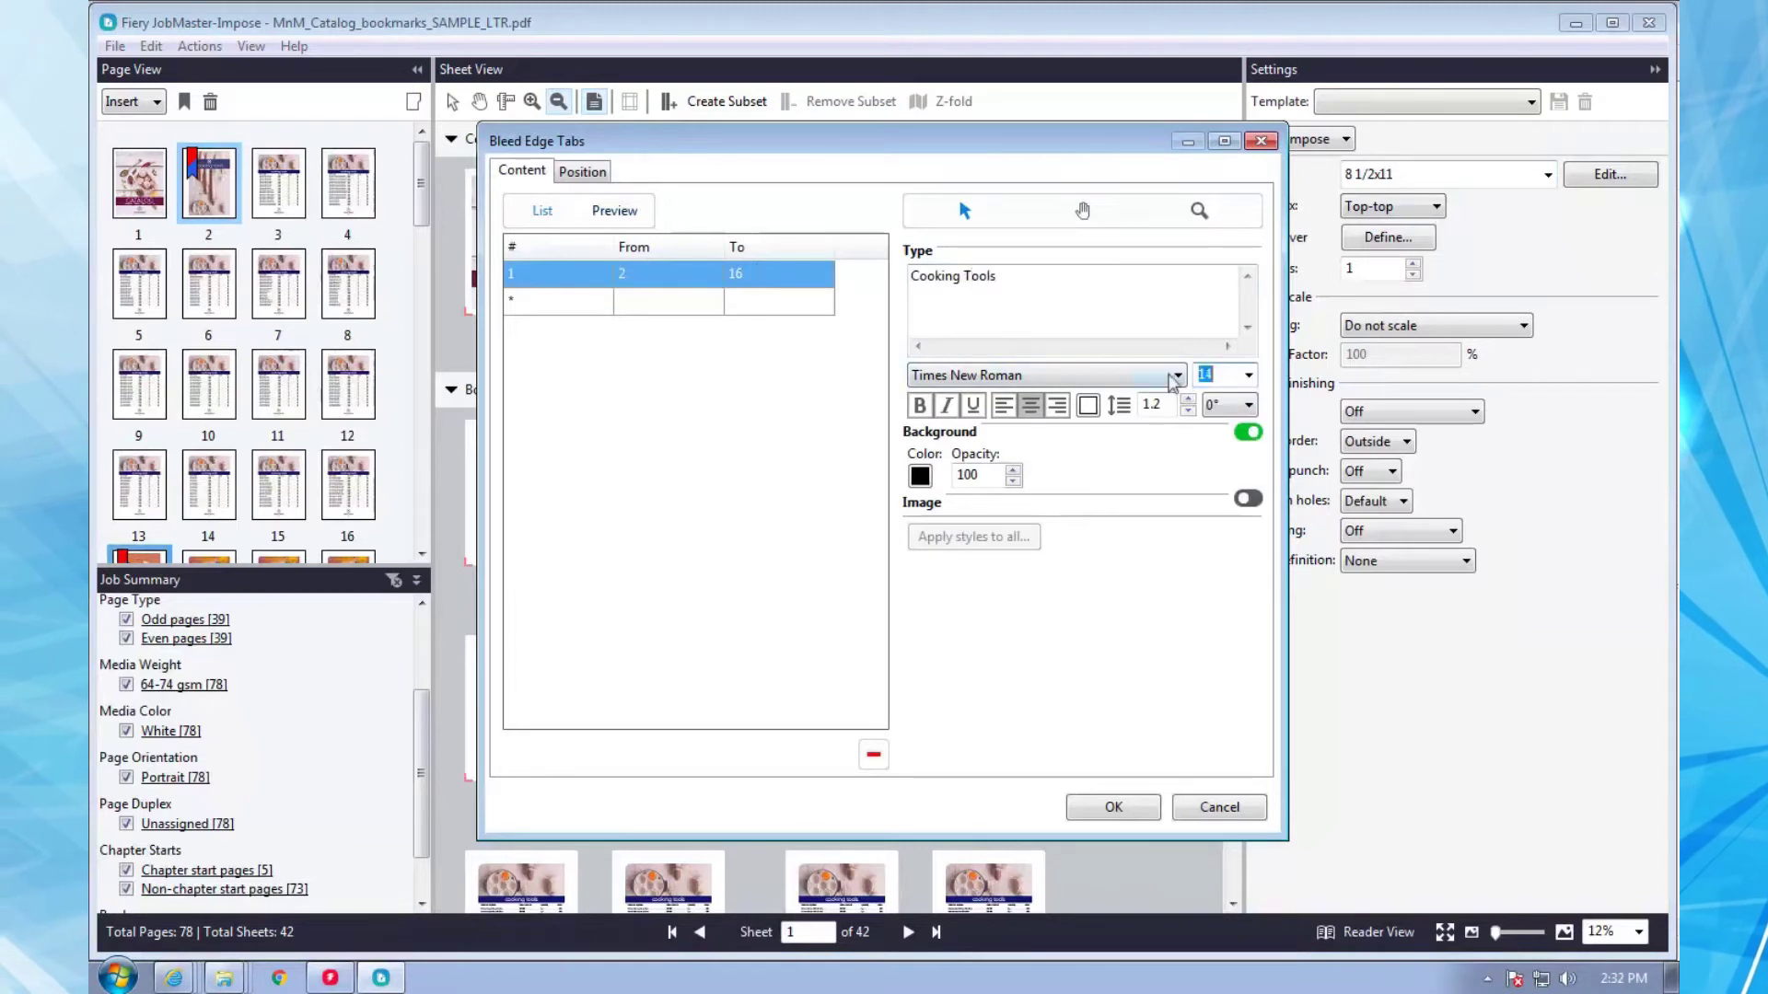
pyautogui.click(1178, 375)
pyautogui.scroll(10, 1005, 545)
pyautogui.click(1023, 437)
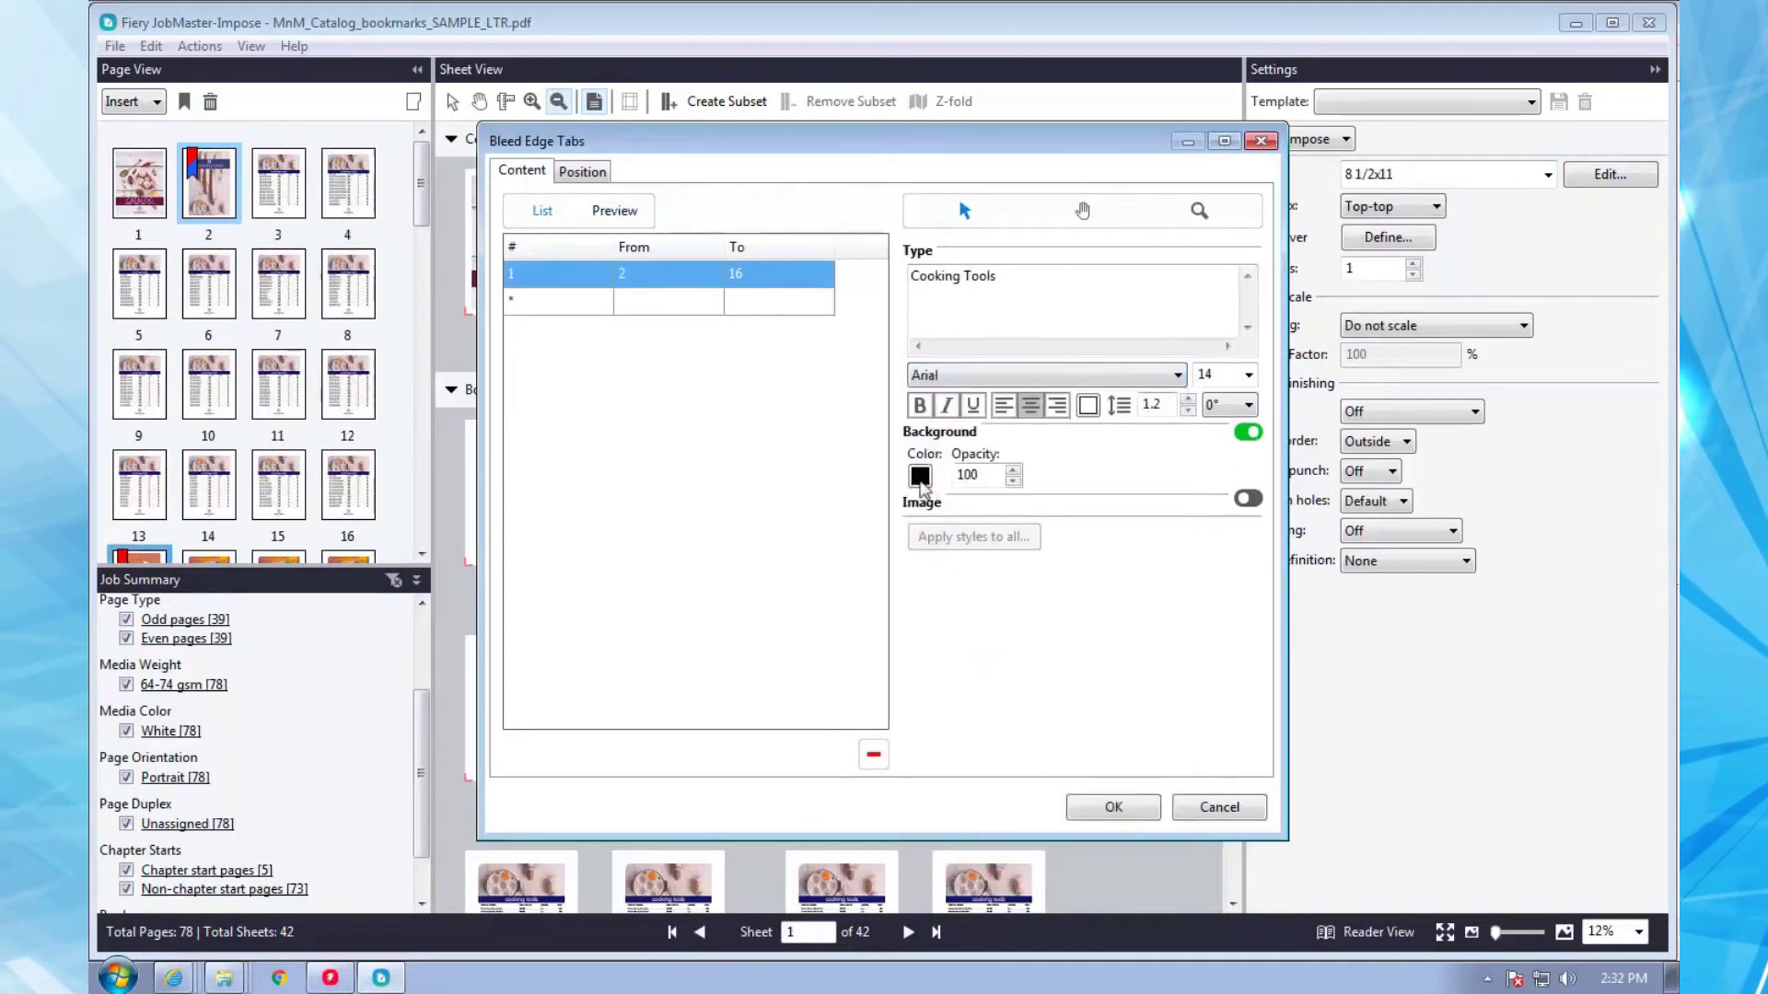
pyautogui.click(920, 476)
# Add tabs for pages 17–31, 32–46, 47–61 and 62–77, and review their placement.
pyautogui.click(537, 497)
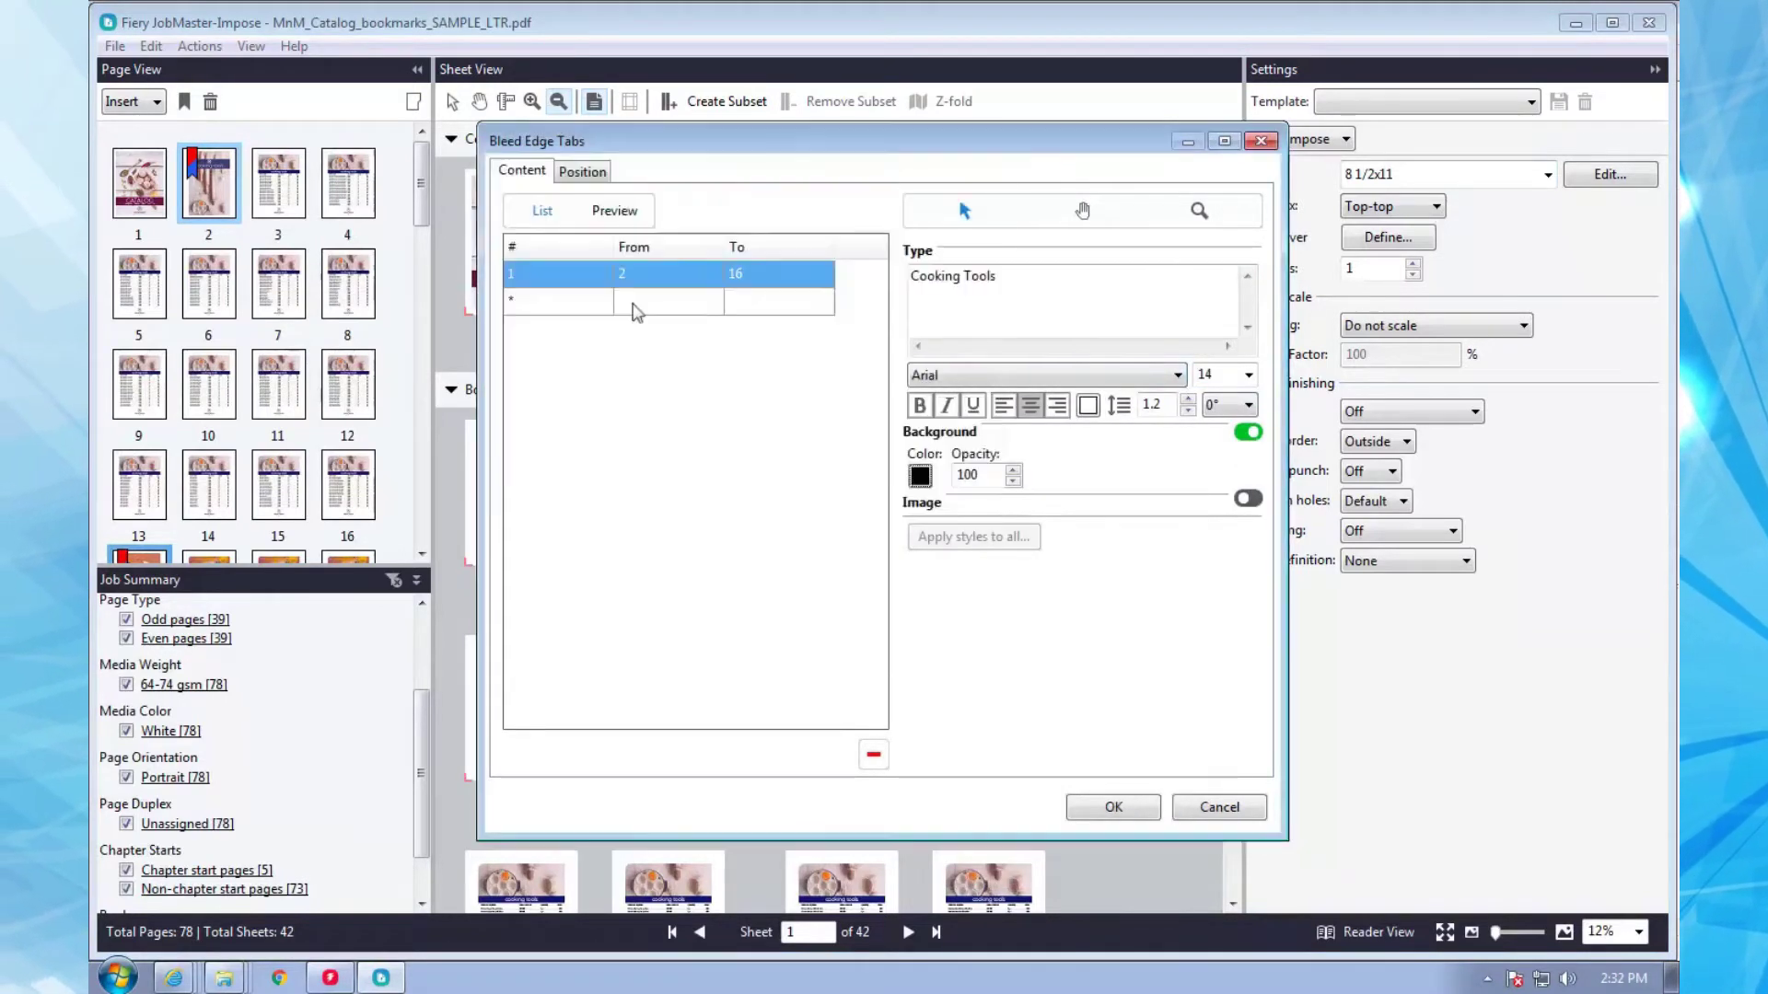
pyautogui.click(662, 302)
pyautogui.write('17')
pyautogui.press('Tab')
pyautogui.press('Tab')
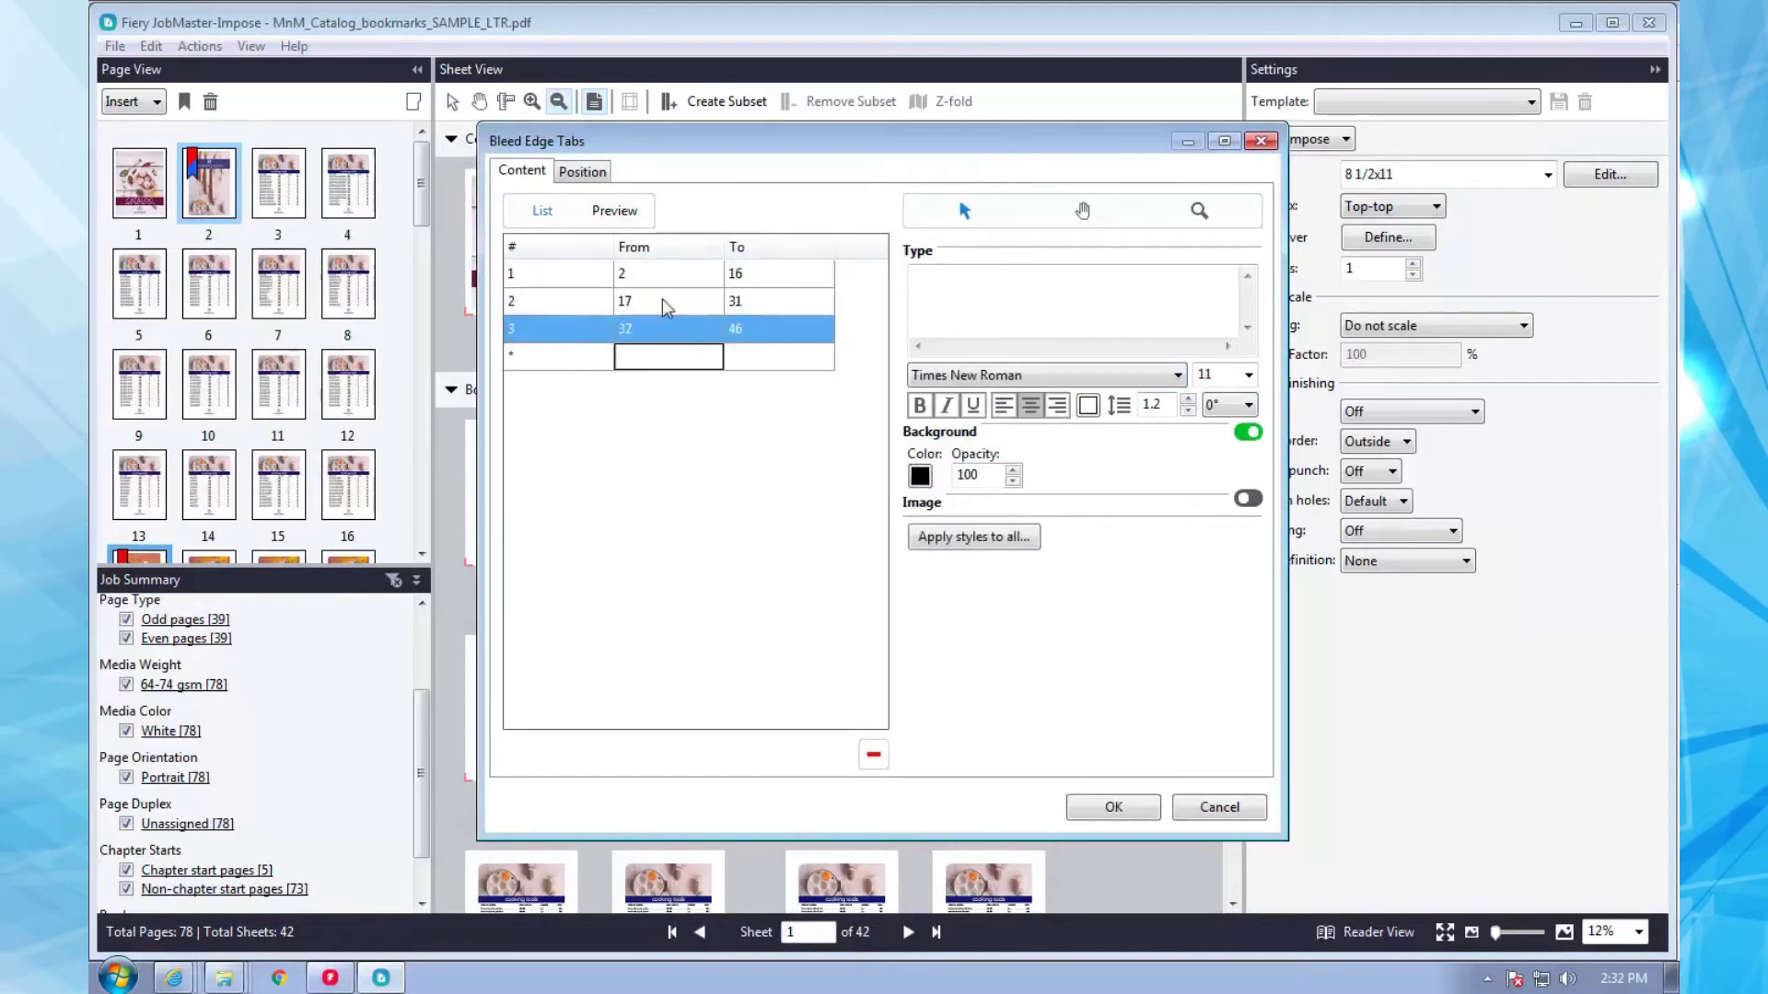
pyautogui.press('Tab')
pyautogui.press('Tab')
pyautogui.press('Tab')
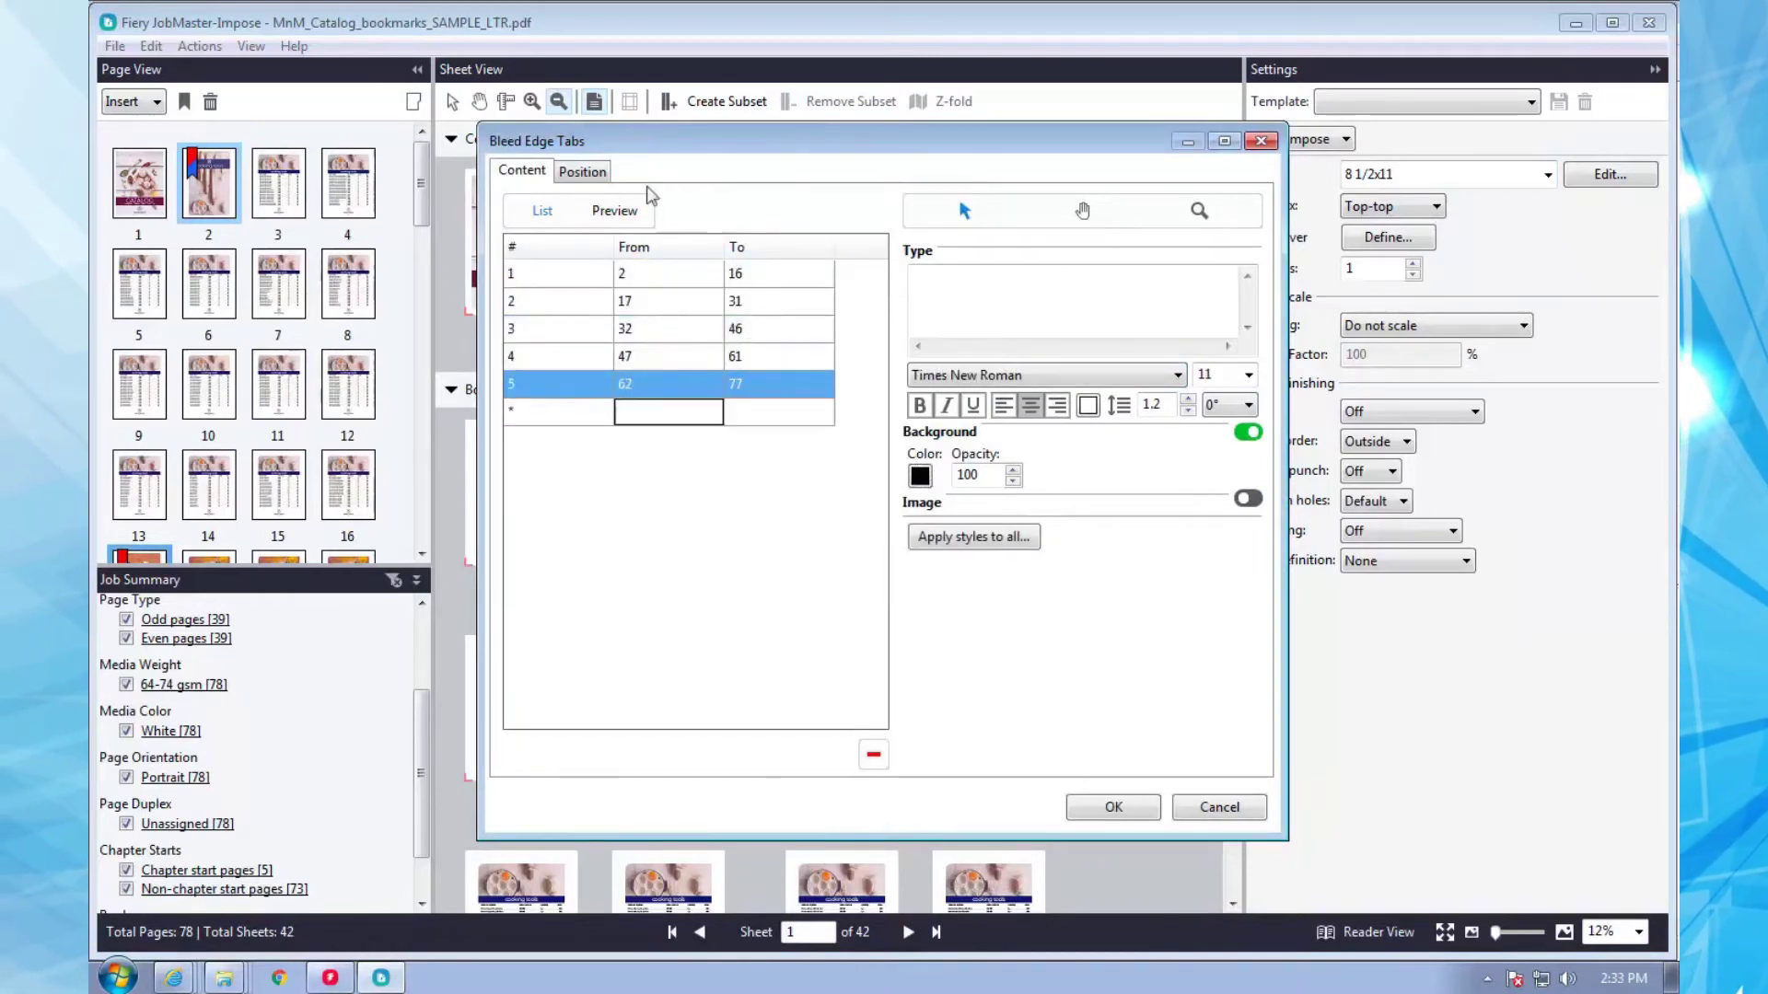
pyautogui.click(605, 174)
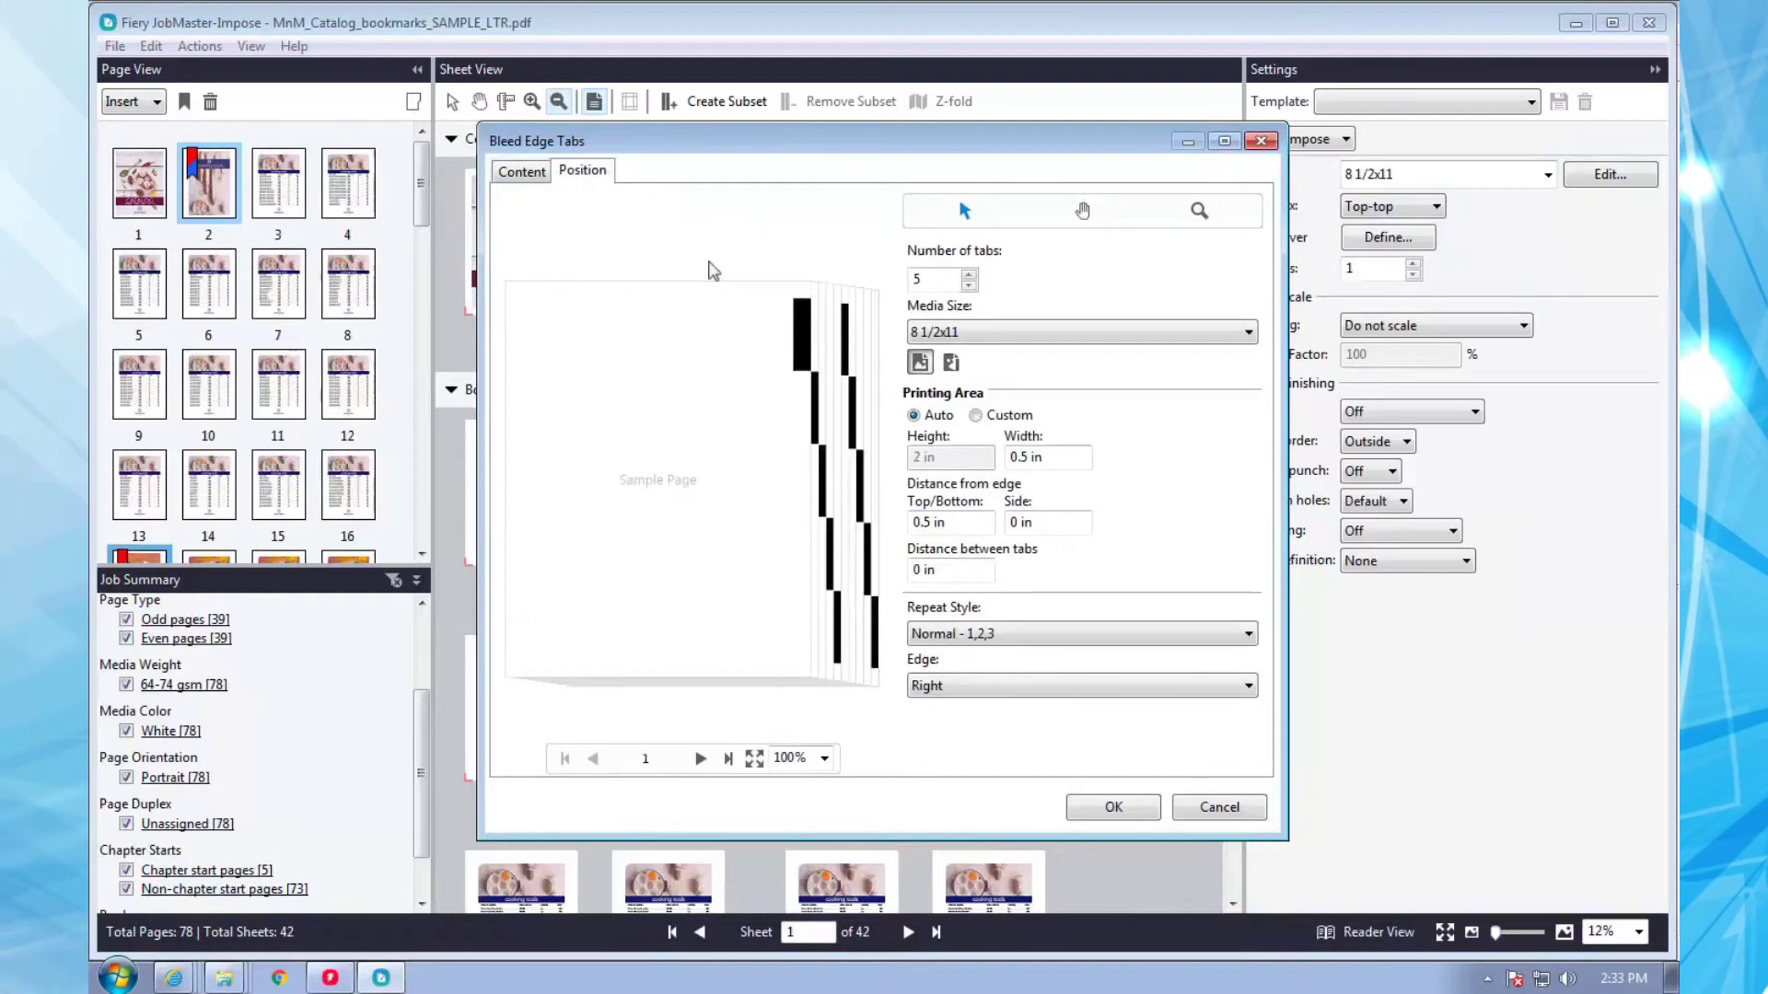
pyautogui.click(522, 171)
# Enter chapter labels for the second through fifth tabs.
pyautogui.click(776, 301)
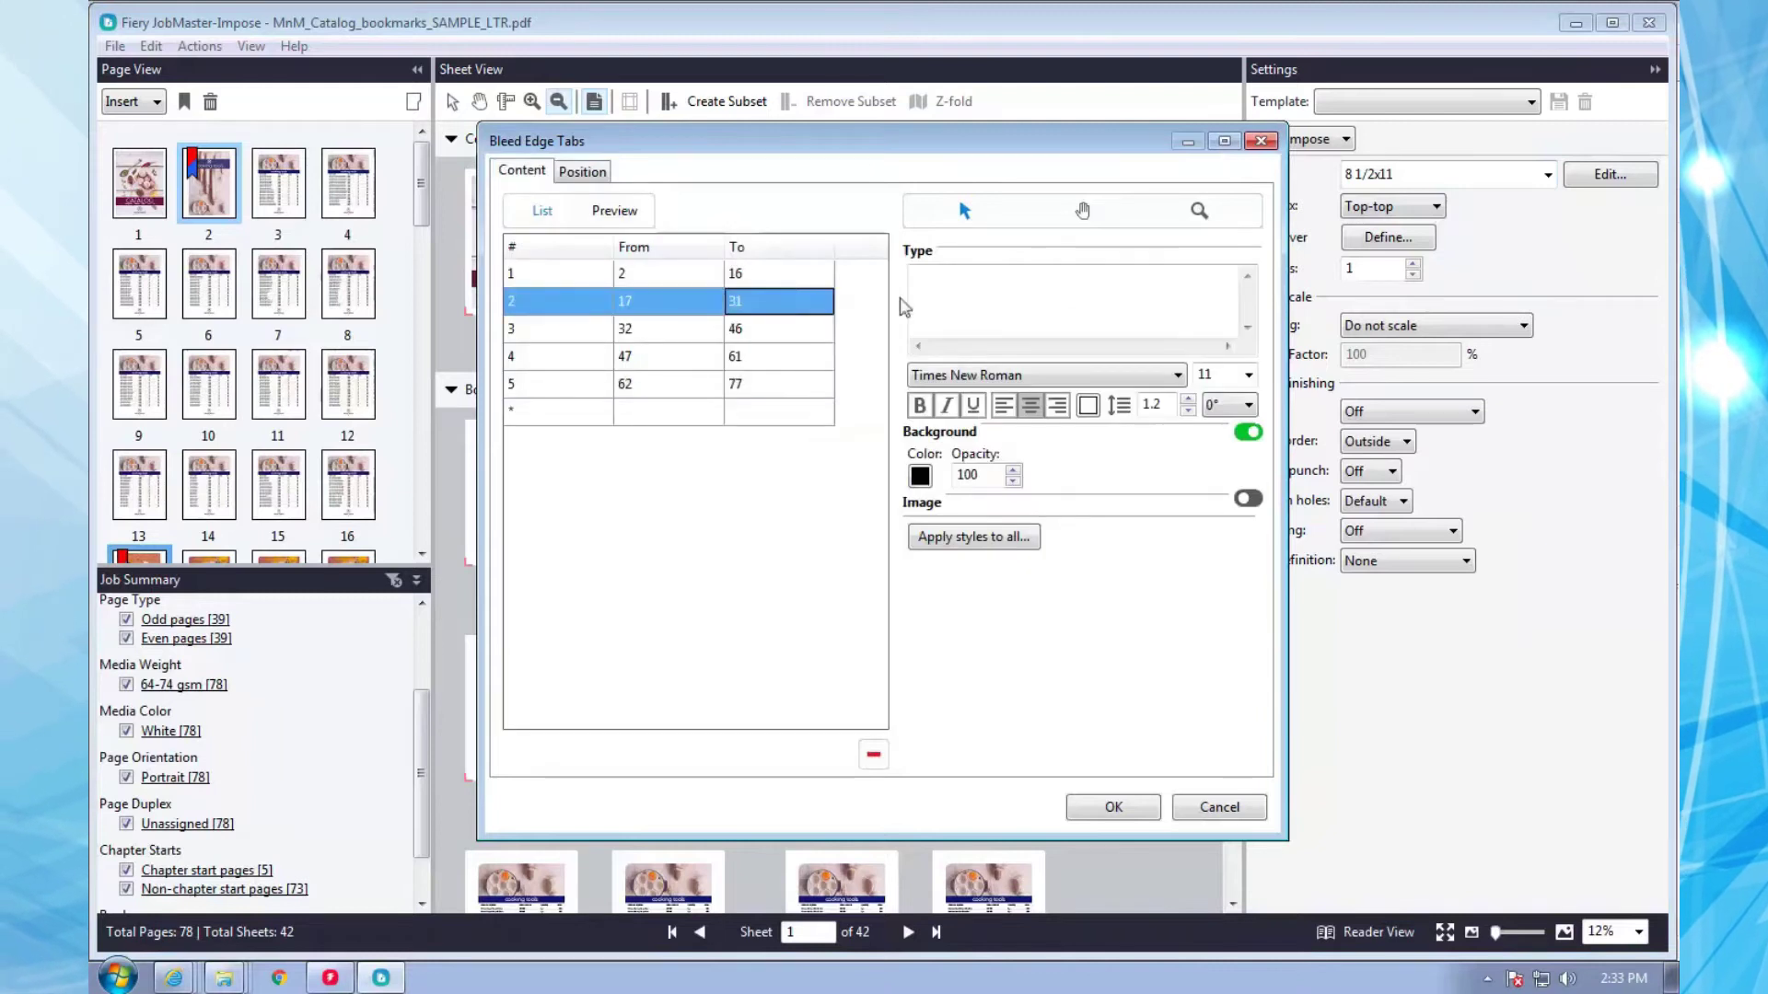
pyautogui.click(977, 298)
pyautogui.press('Return')
pyautogui.write('Cookware')
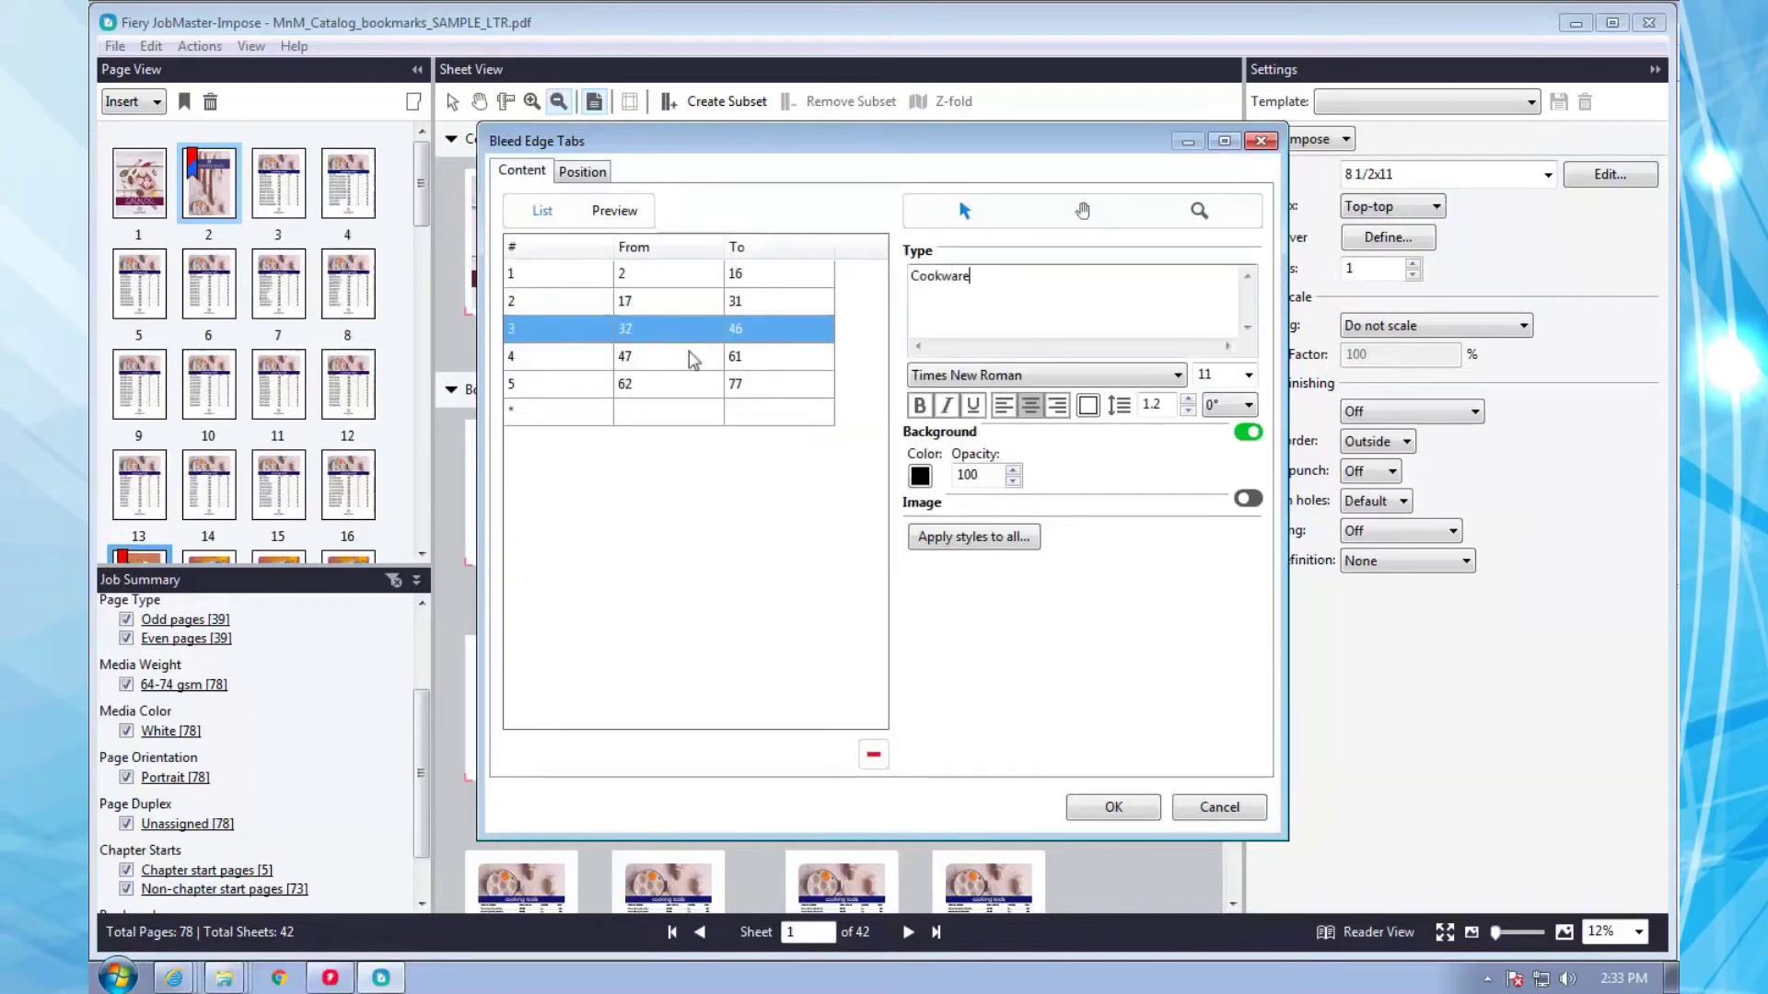
pyautogui.click(693, 359)
pyautogui.click(953, 284)
pyautogui.press('Return')
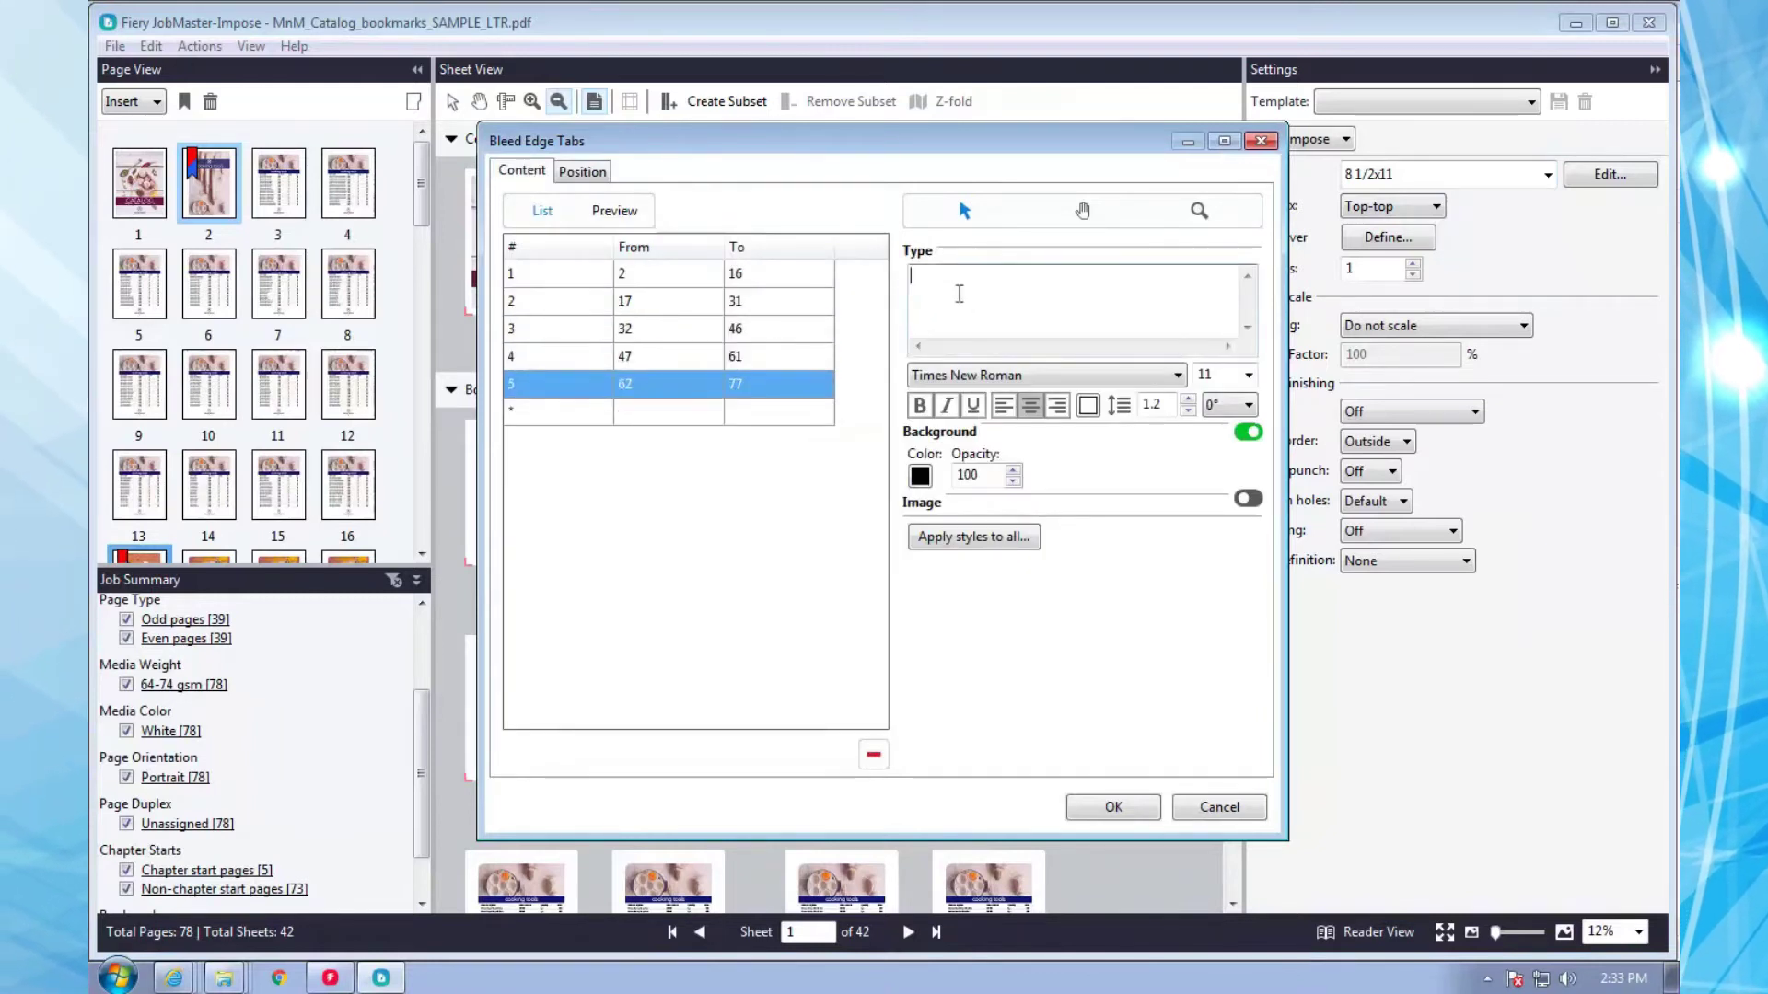
pyautogui.write('Tea')
# Apply the Cooking Tools tab's text styles to all tabs.
pyautogui.click(778, 274)
pyautogui.click(1005, 537)
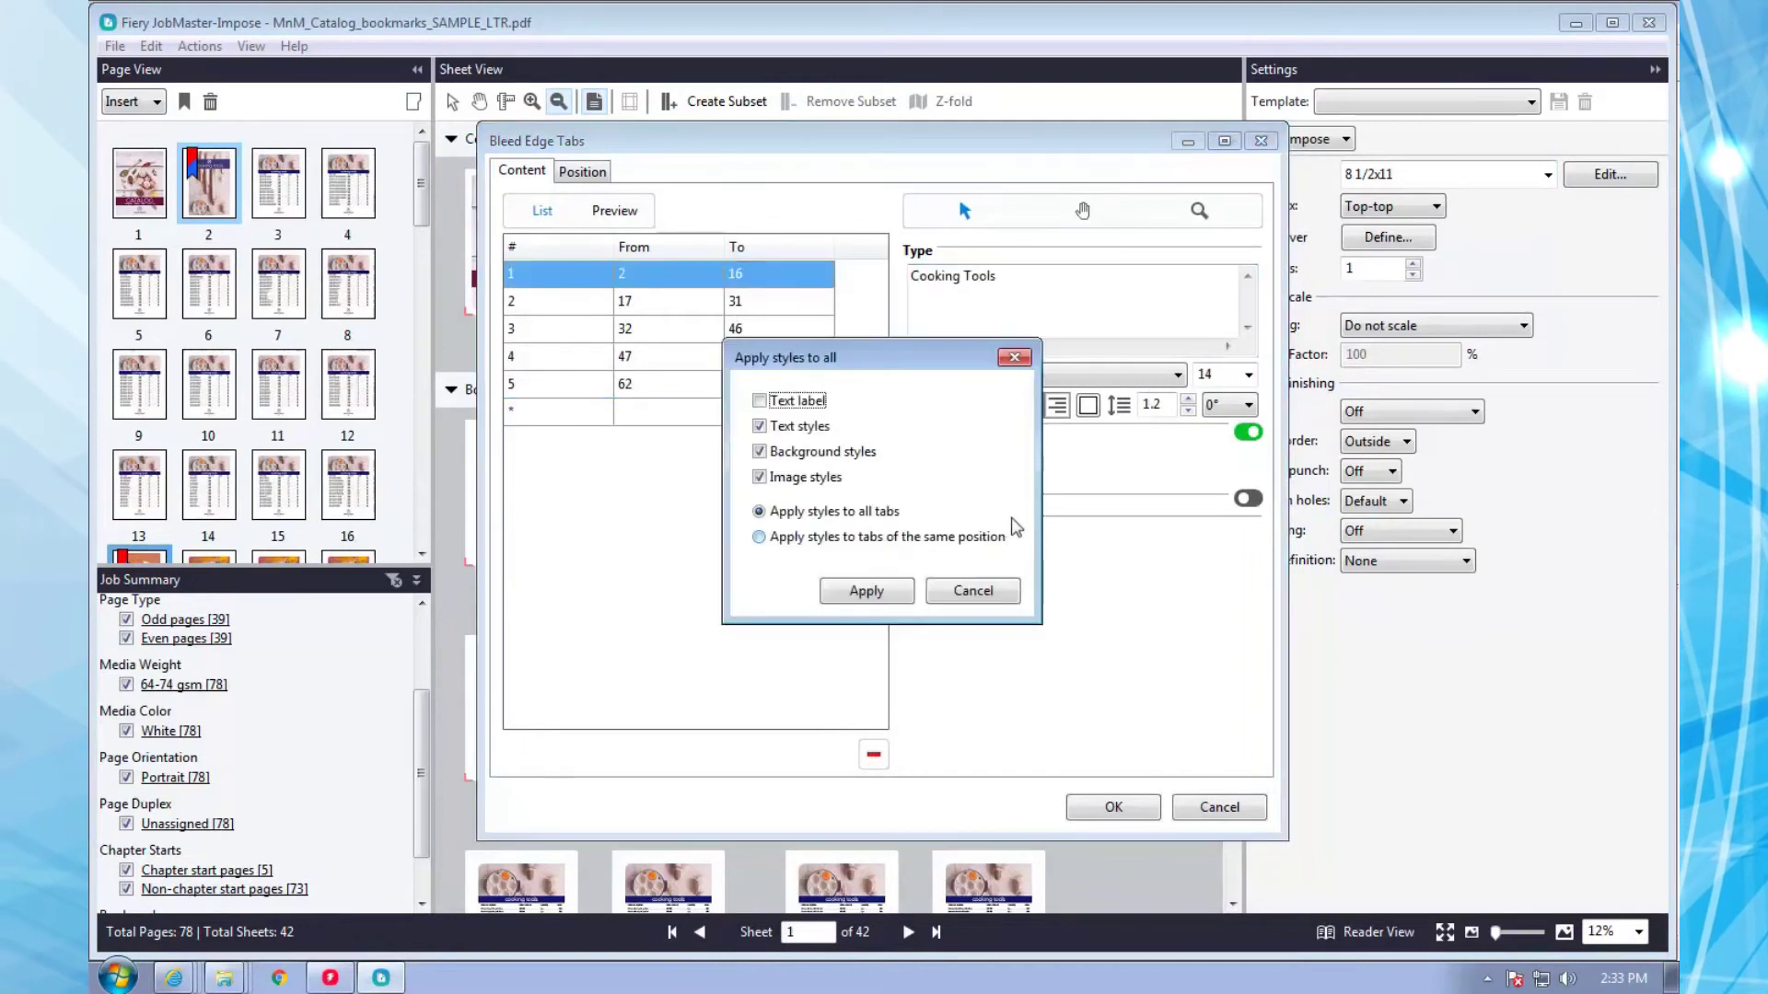
pyautogui.click(884, 593)
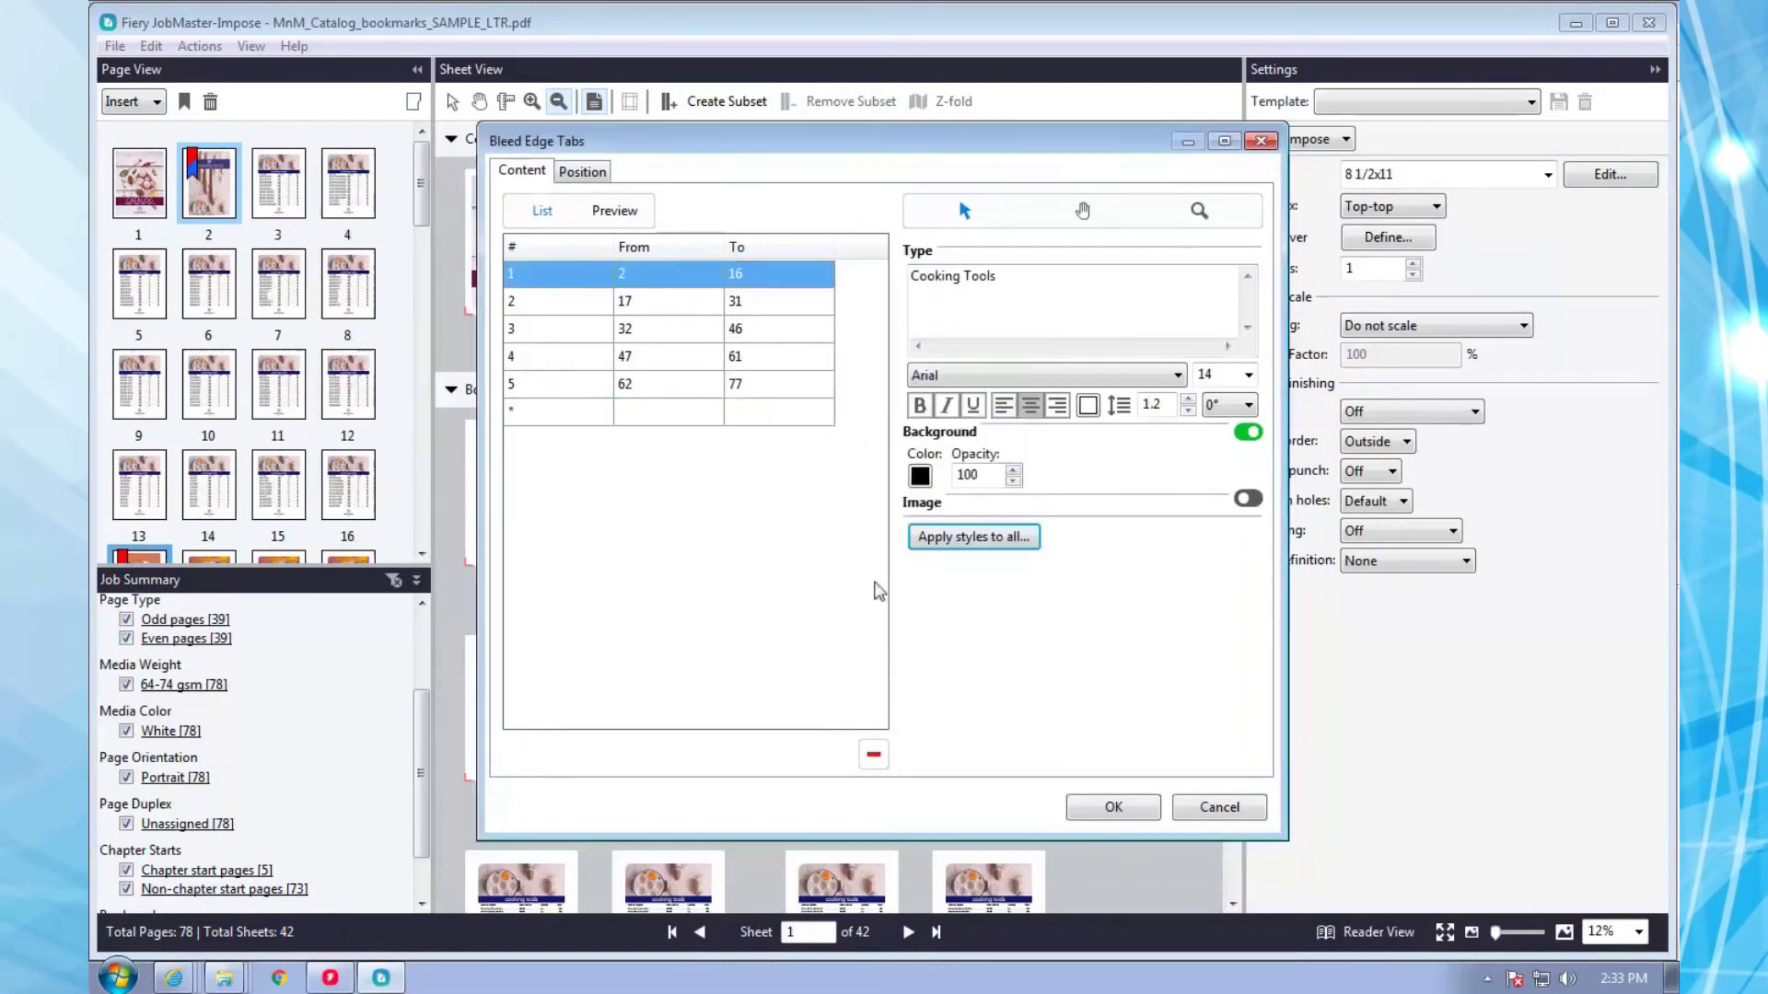
# Give the Cooking Tools tab a custom purple background.
pyautogui.click(920, 476)
pyautogui.write('41')
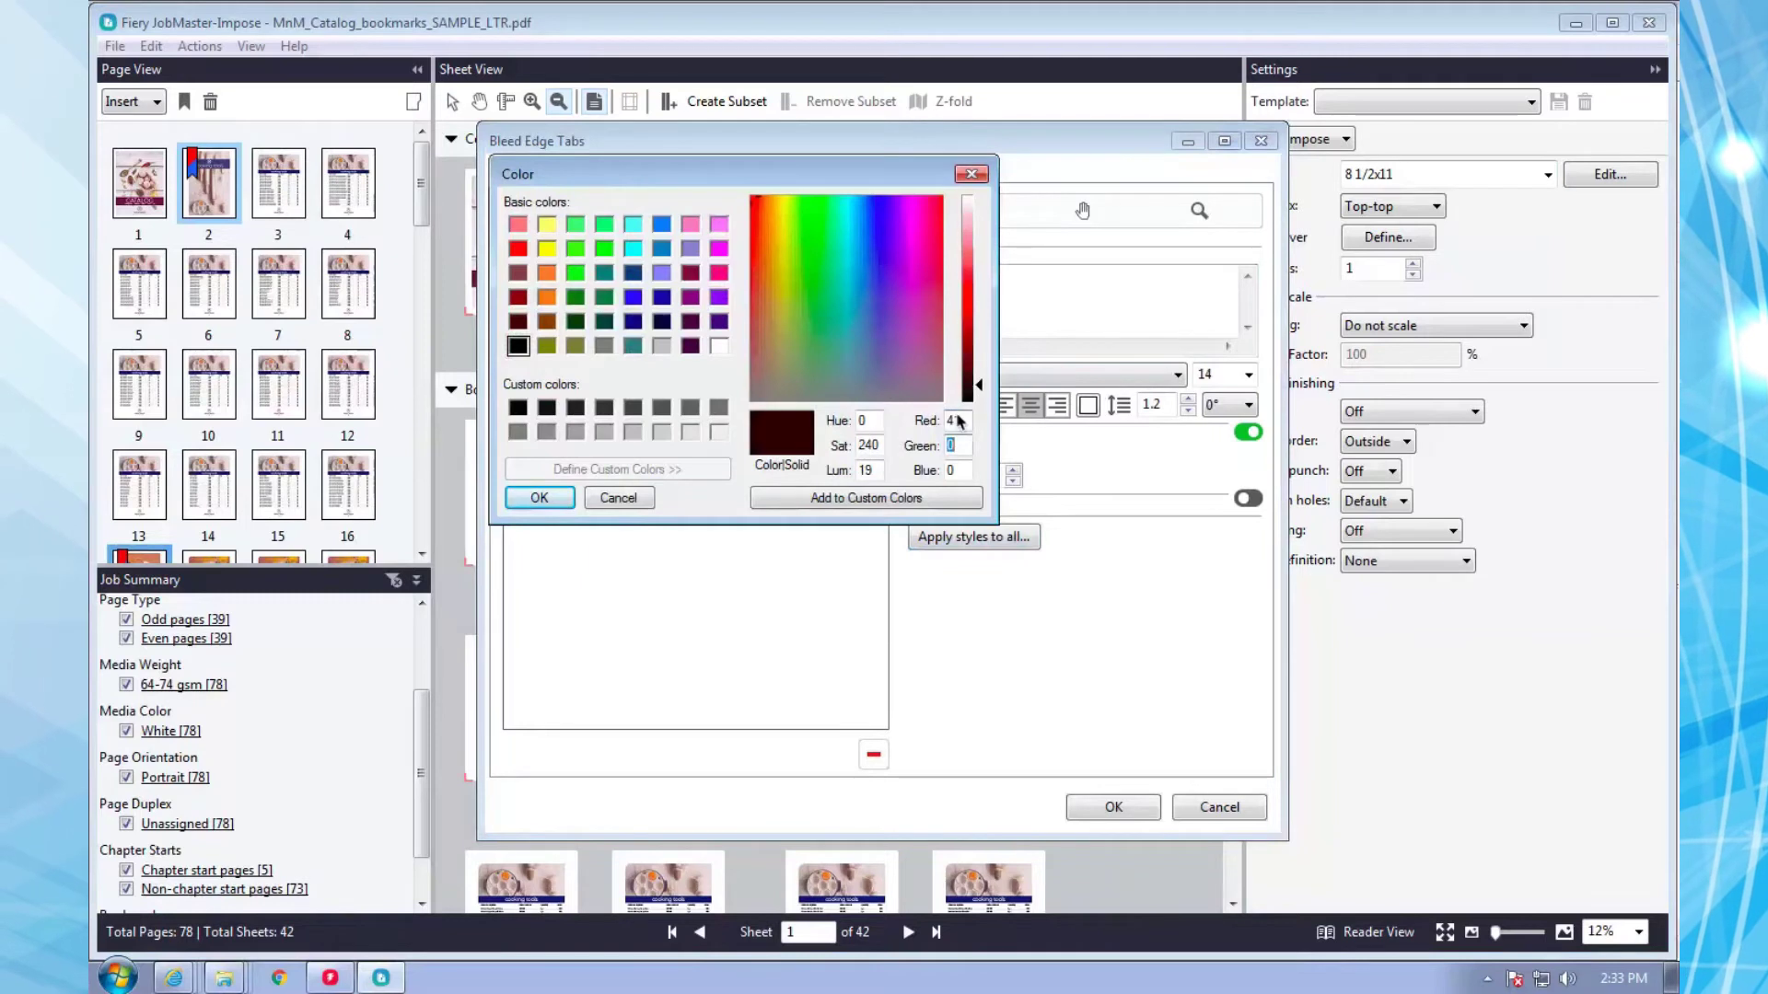
pyautogui.press('Tab')
pyautogui.write('23')
pyautogui.press('Tab')
pyautogui.write('107')
pyautogui.click(837, 499)
pyautogui.click(539, 499)
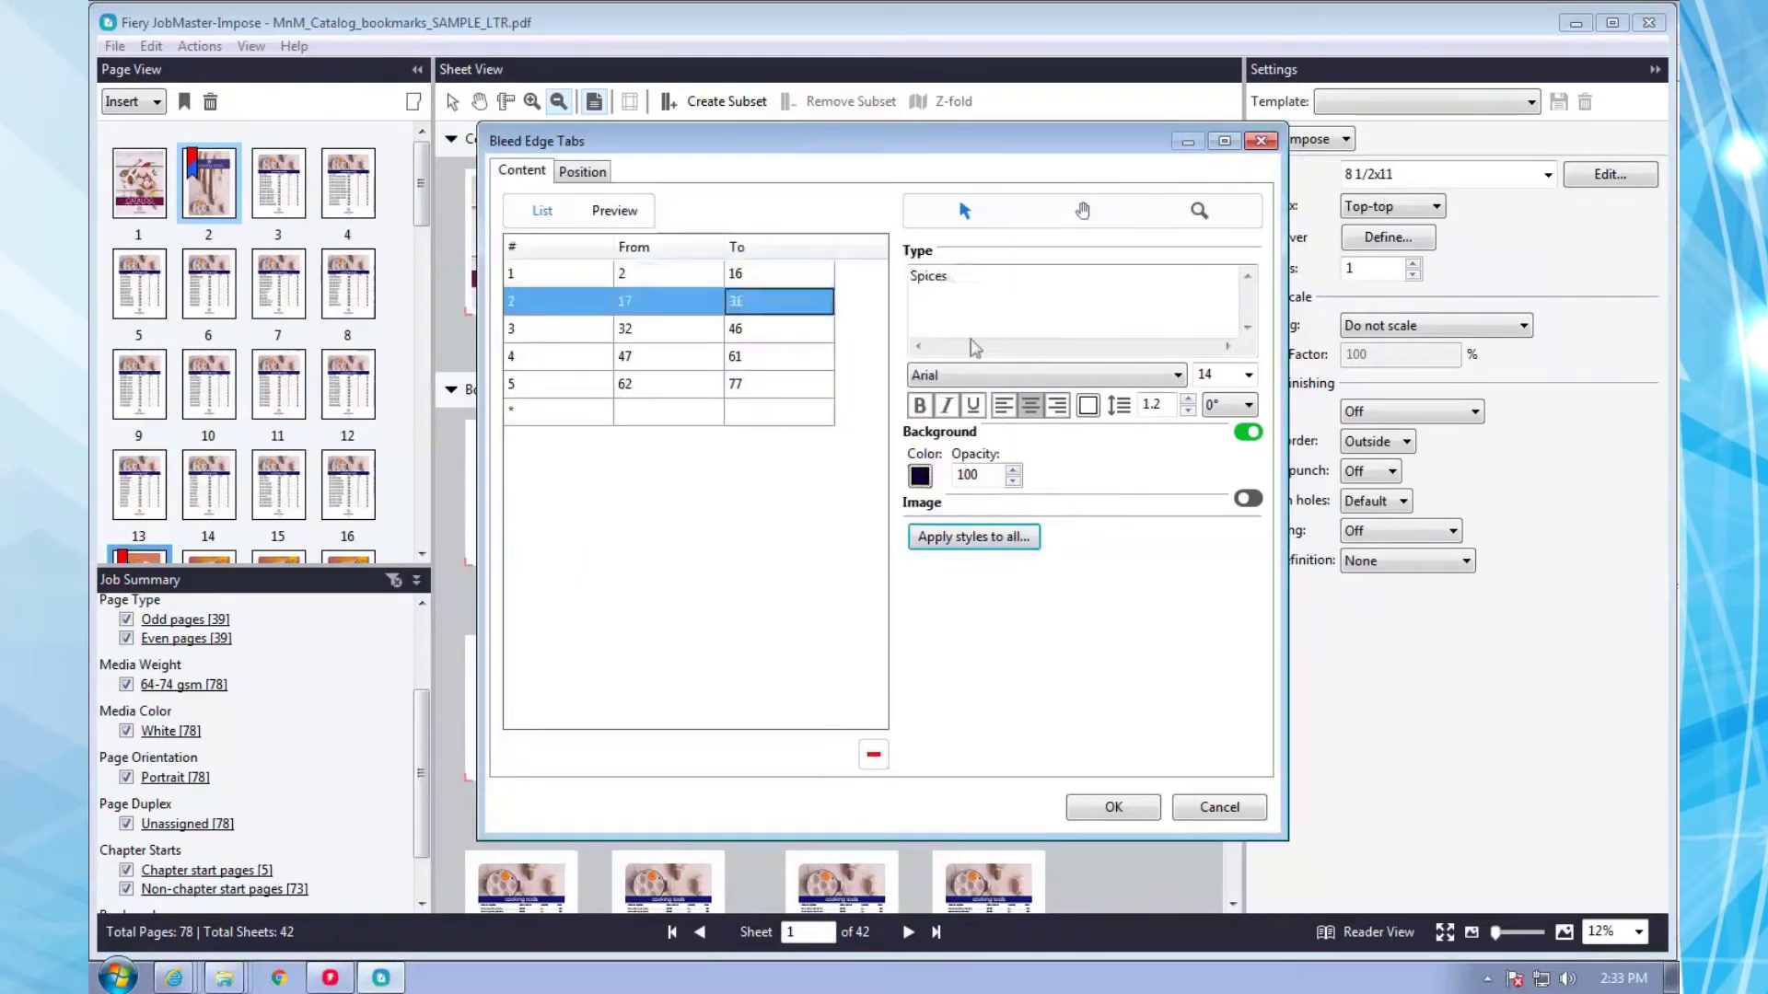
# Give the Spices tab a custom dark red background.
pyautogui.click(919, 477)
pyautogui.write('156')
pyautogui.press('Tab')
pyautogui.write('48')
pyautogui.press('Tab')
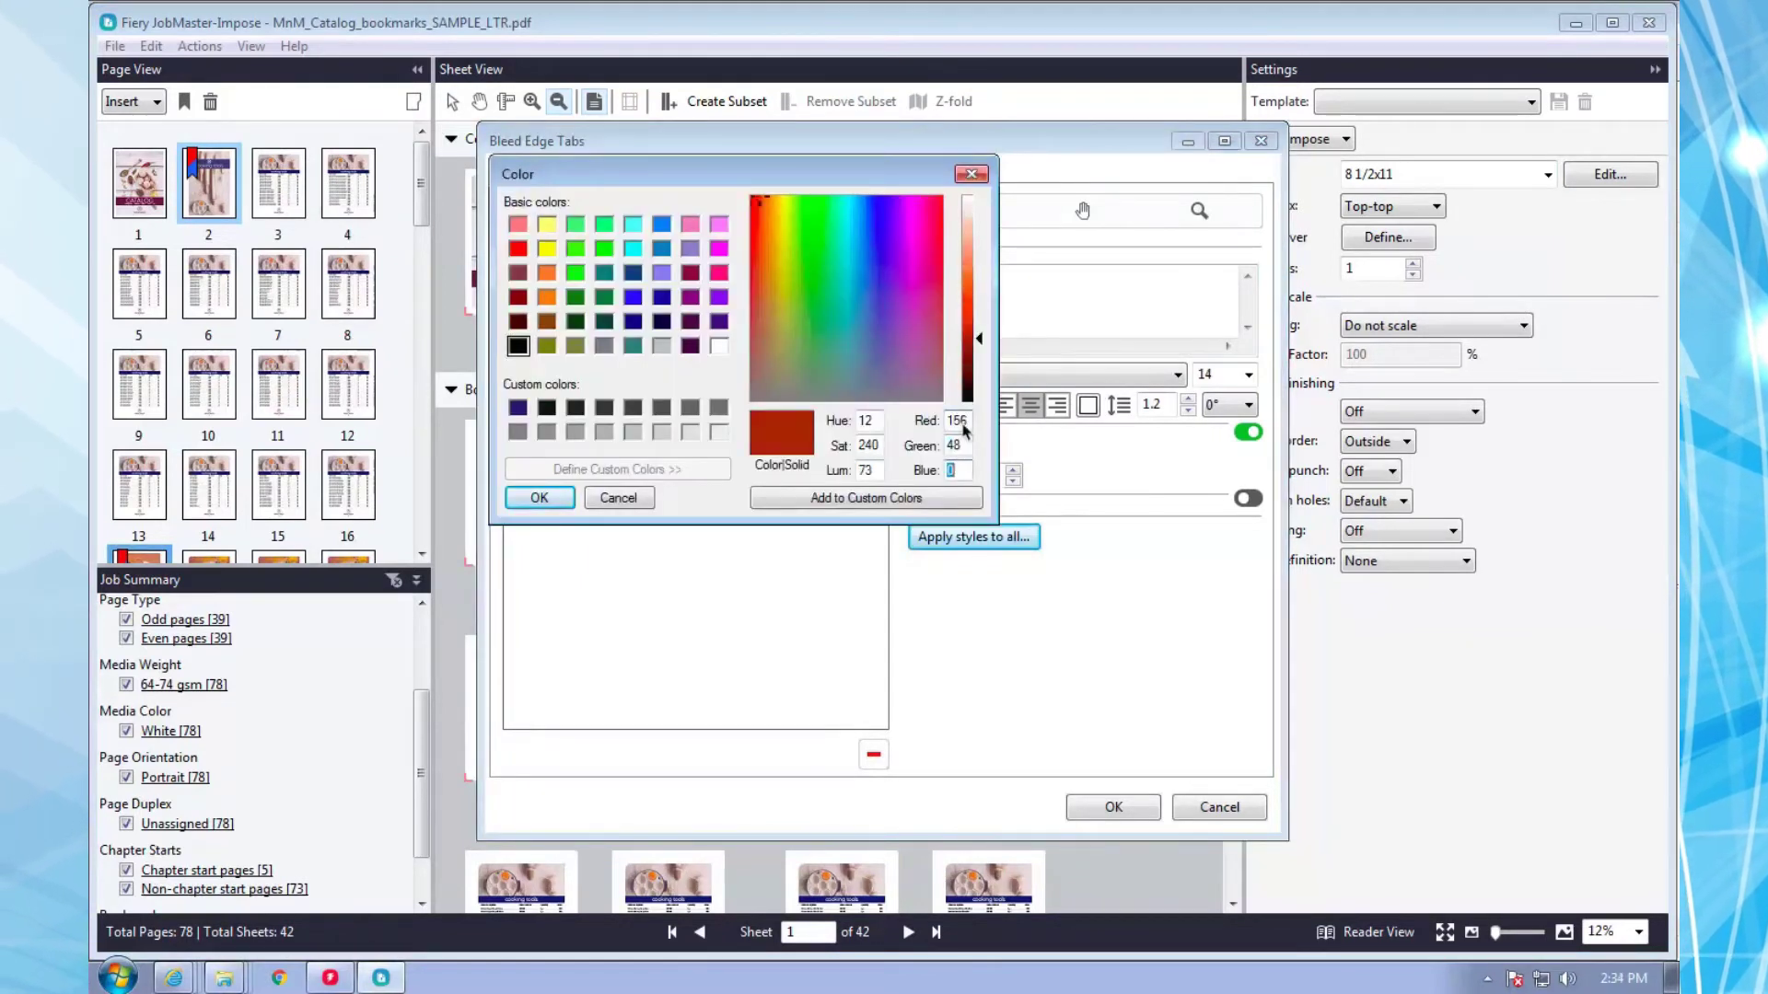
pyautogui.write('26')
pyautogui.click(866, 499)
pyautogui.click(539, 498)
# Set a custom background colour for the Cookware tab.
pyautogui.click(635, 327)
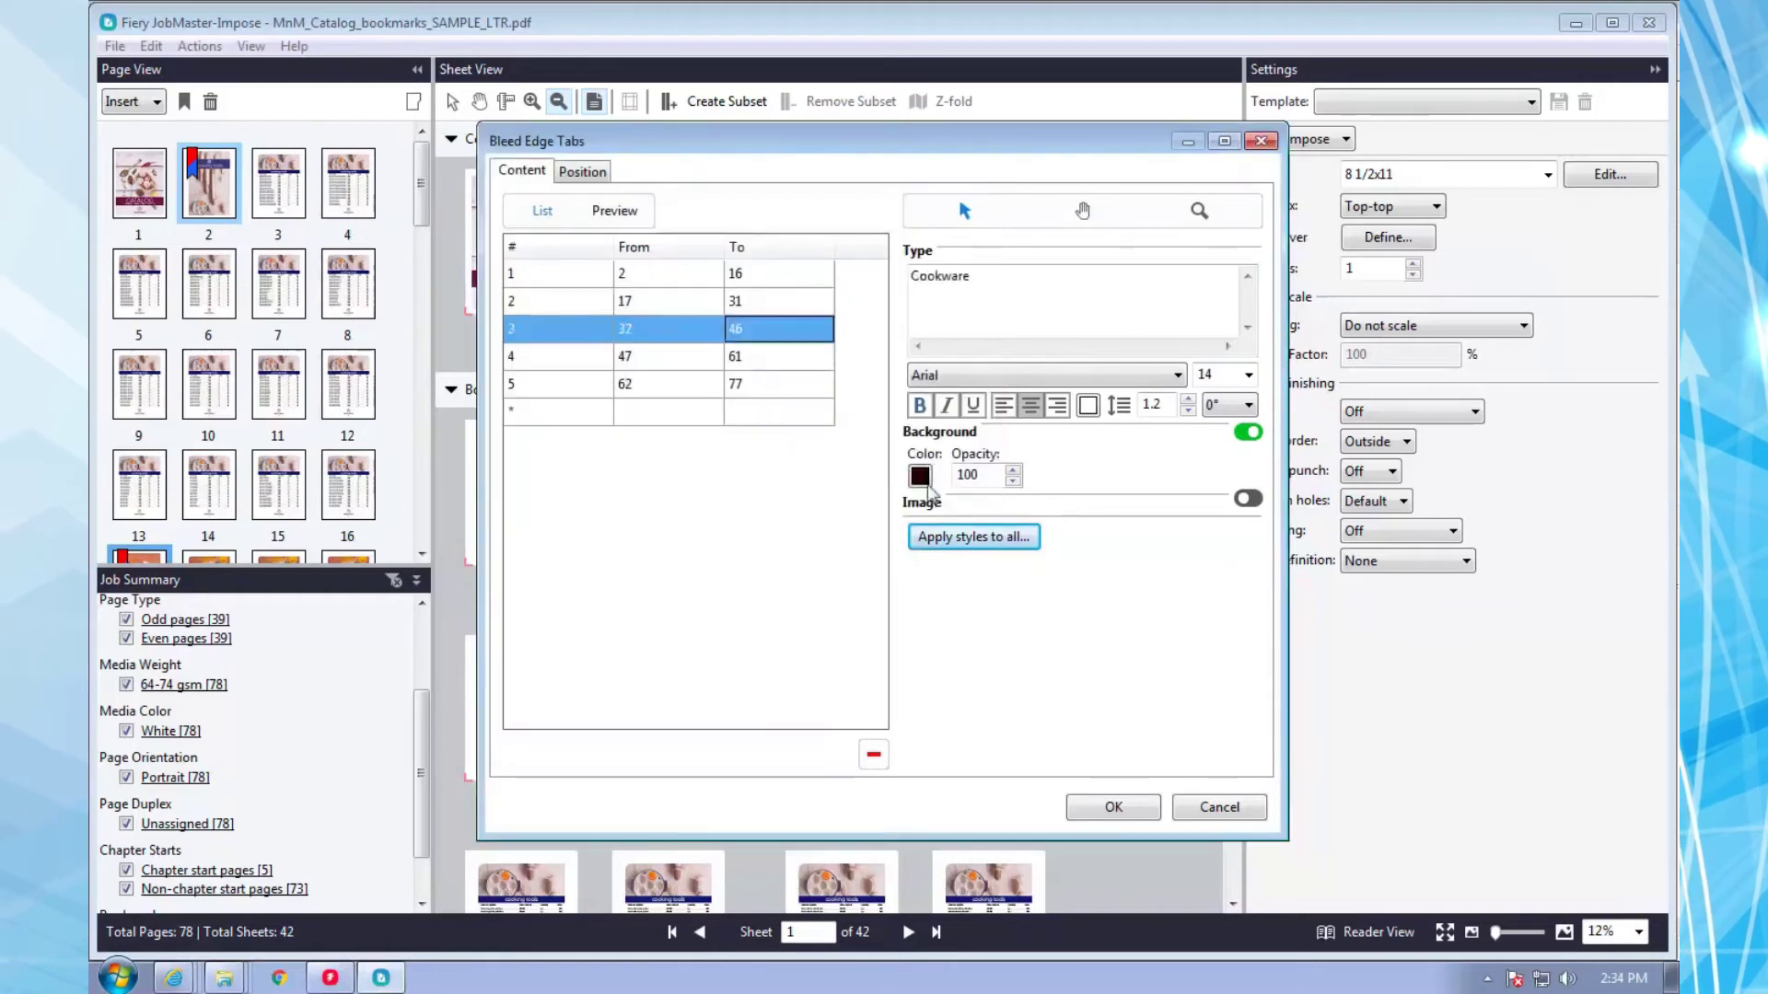
pyautogui.click(919, 477)
pyautogui.click(961, 422)
pyautogui.write('128')
pyautogui.press('Tab')
pyautogui.write('128')
pyautogui.press('Tab')
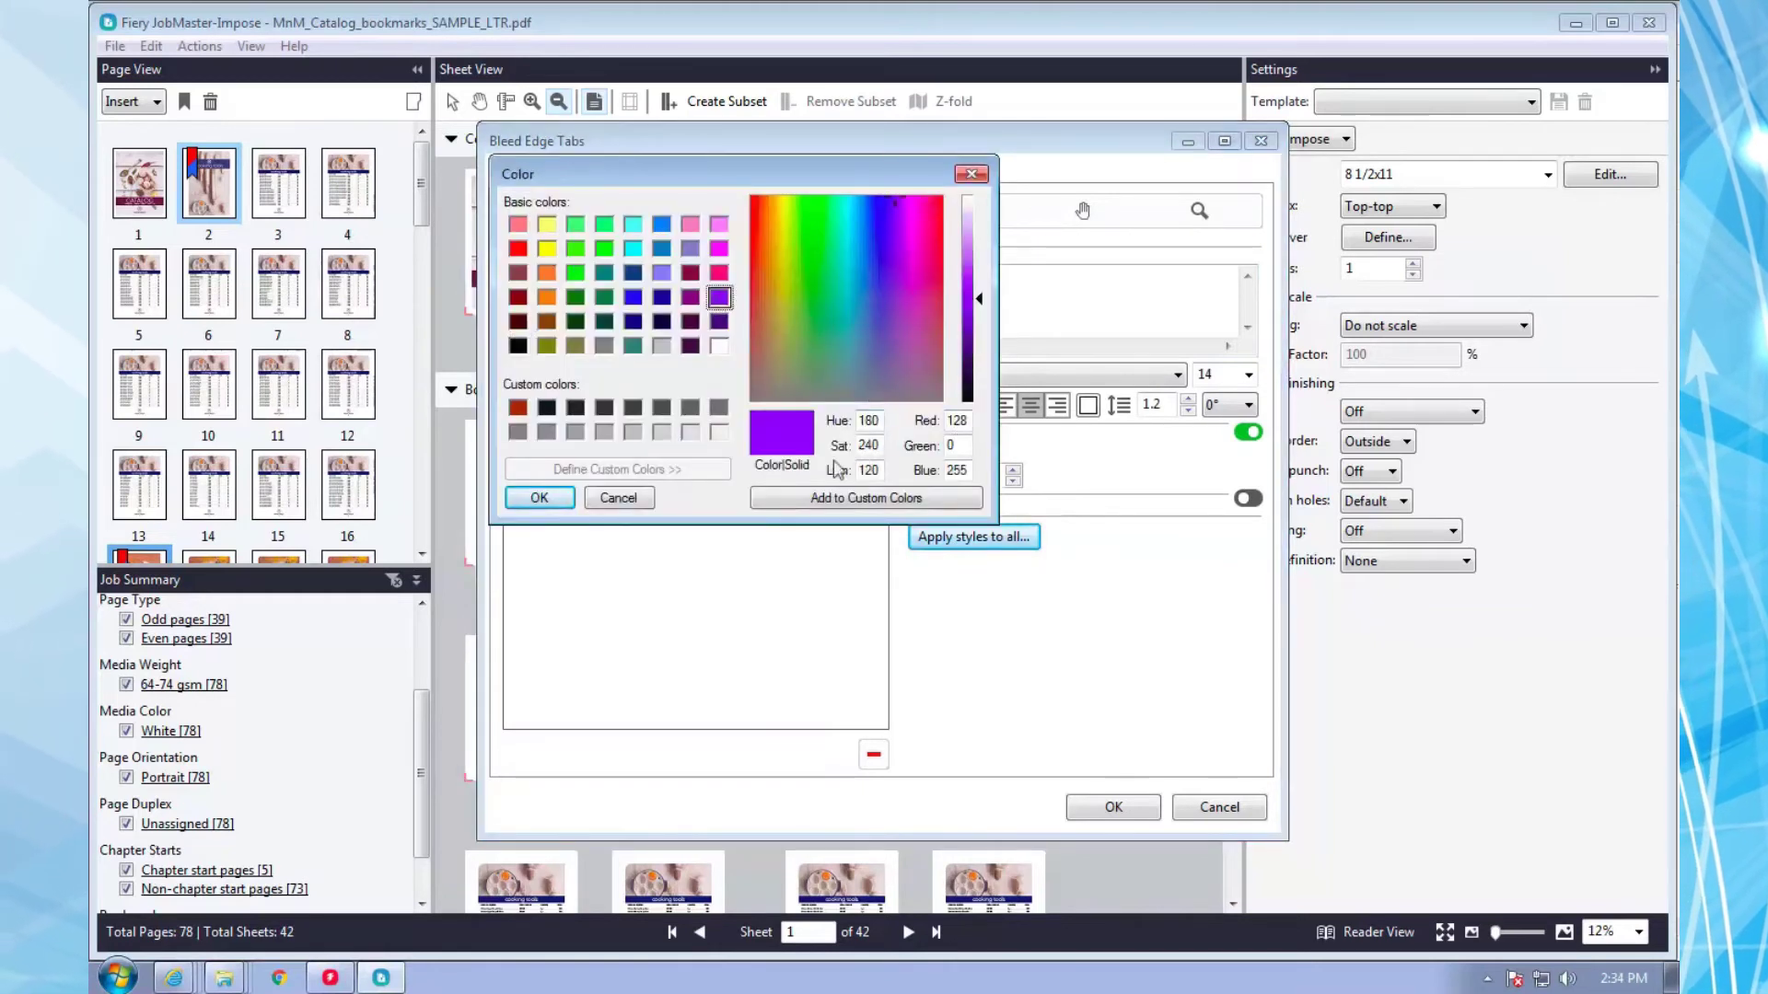
pyautogui.write('192')
pyautogui.click(539, 498)
# Set the fourth tab's background colour and pink for the Tea tab, then preview.
pyautogui.click(636, 356)
pyautogui.click(919, 477)
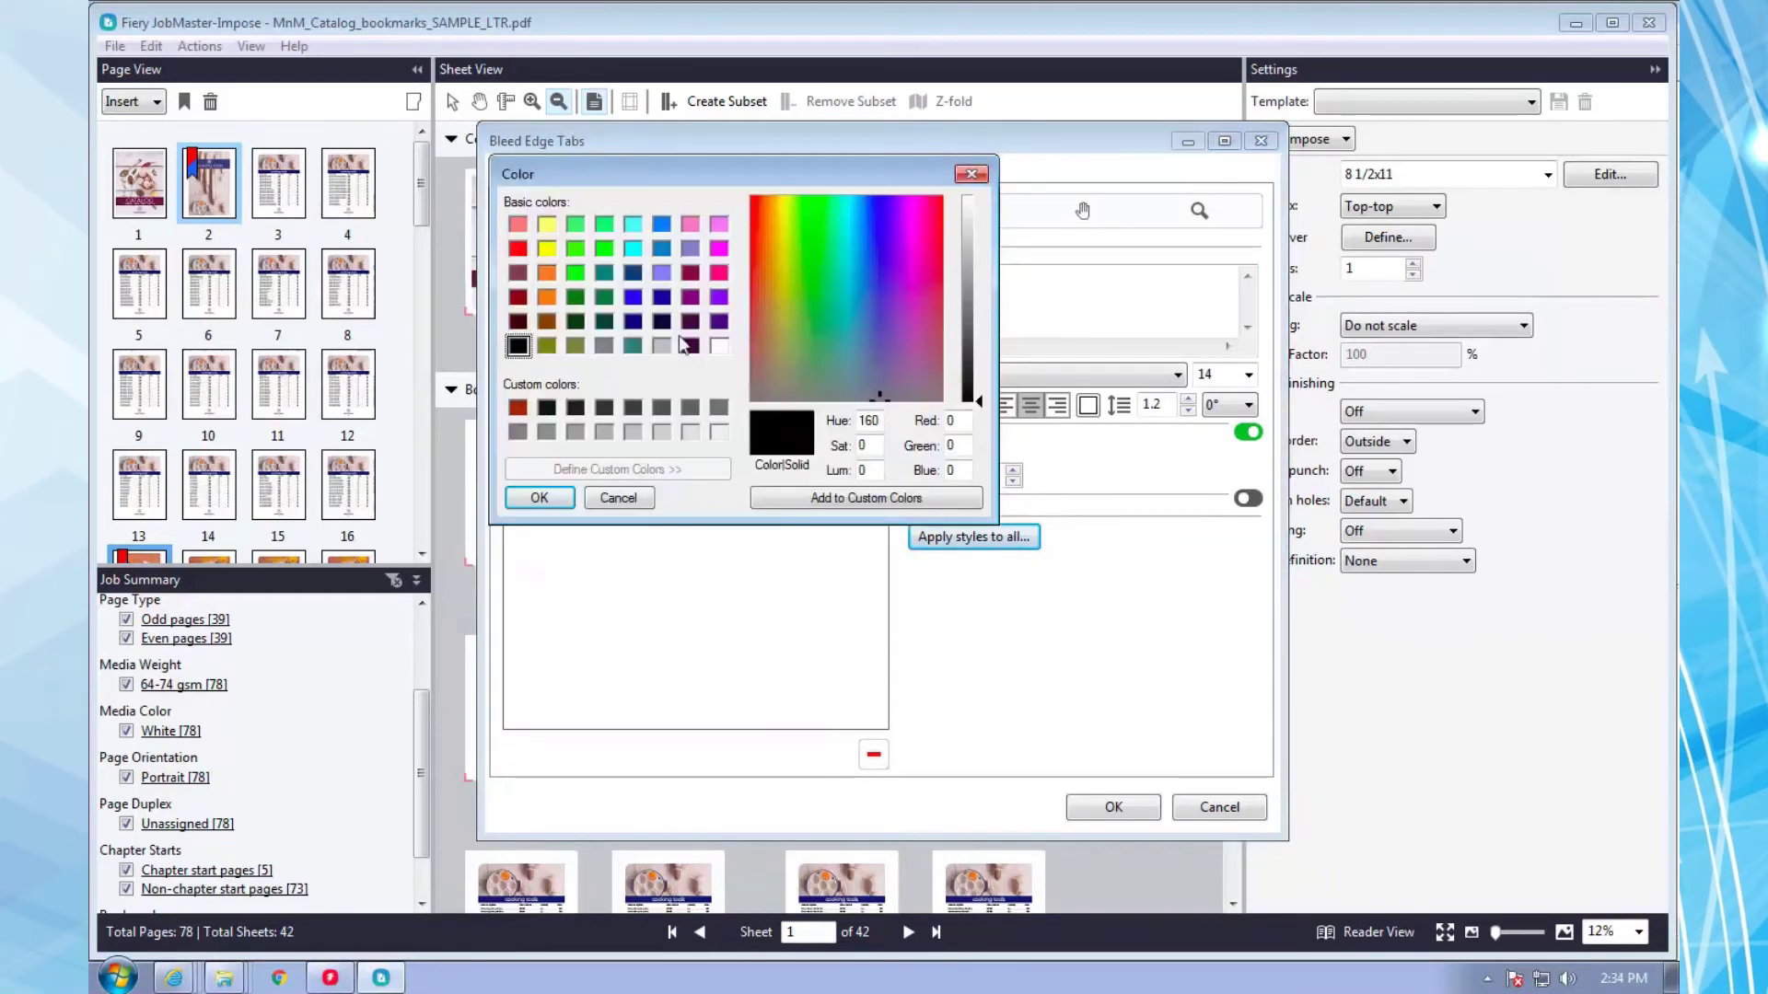
pyautogui.click(545, 499)
pyautogui.click(746, 394)
pyautogui.click(920, 477)
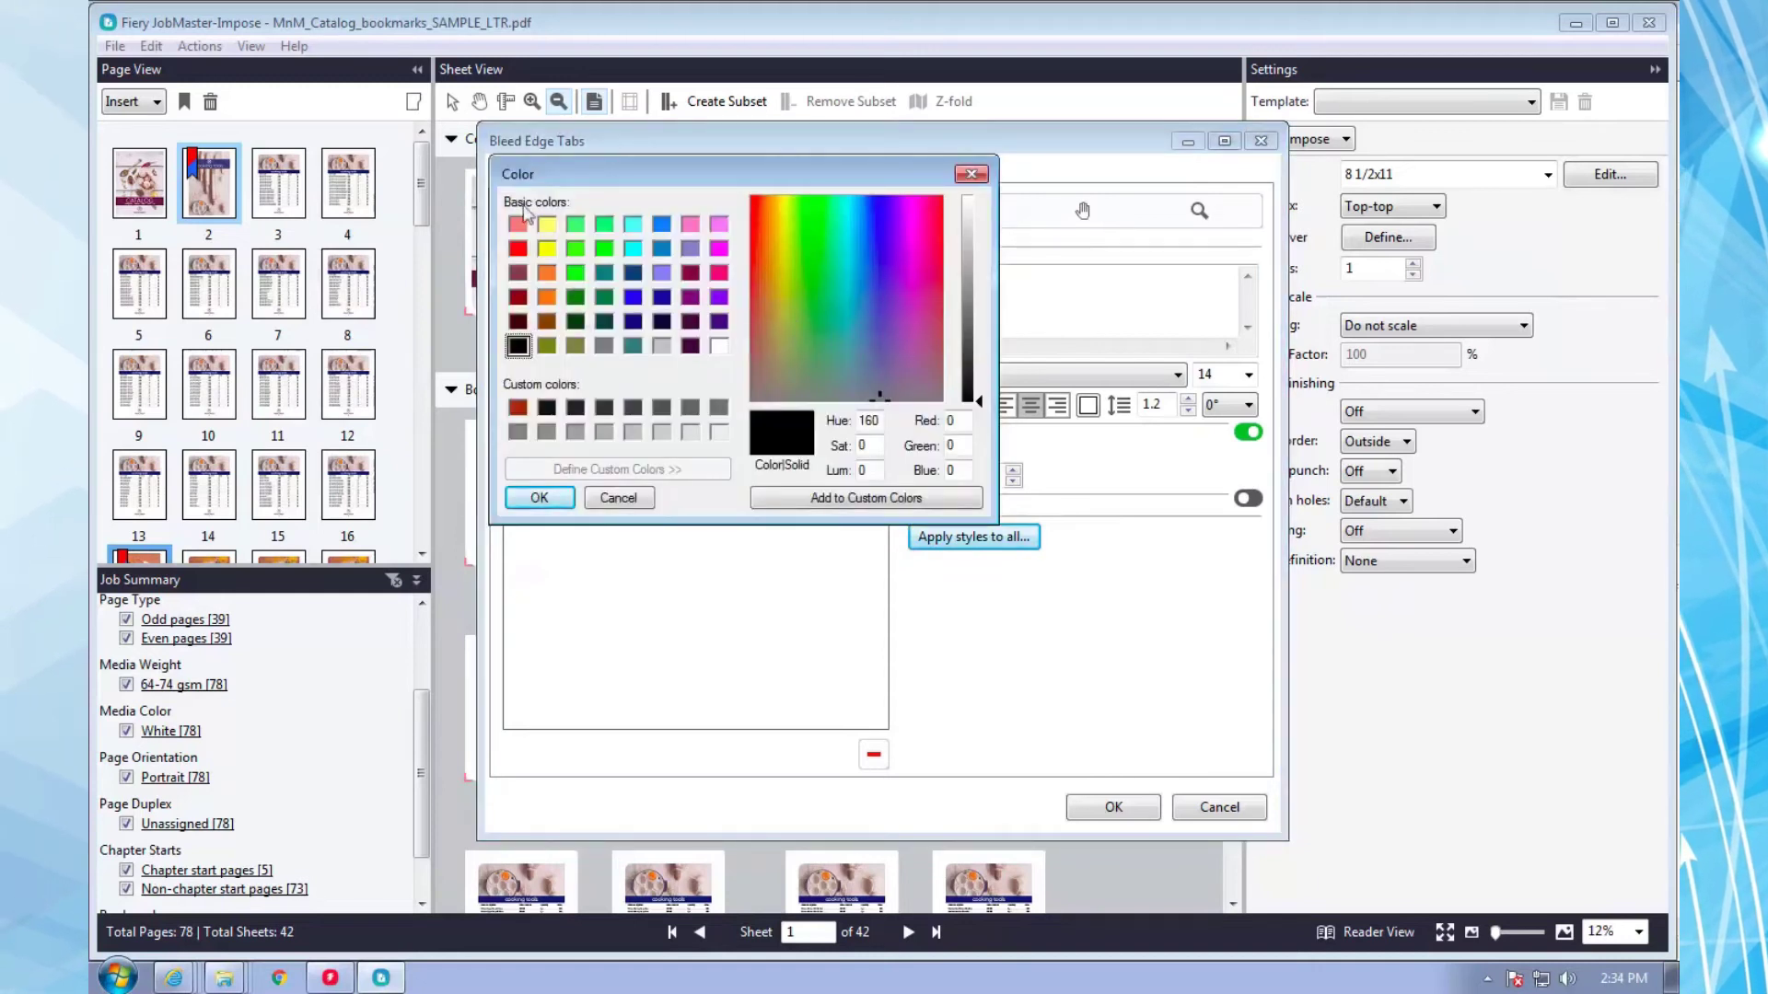
pyautogui.click(539, 499)
pyautogui.click(615, 210)
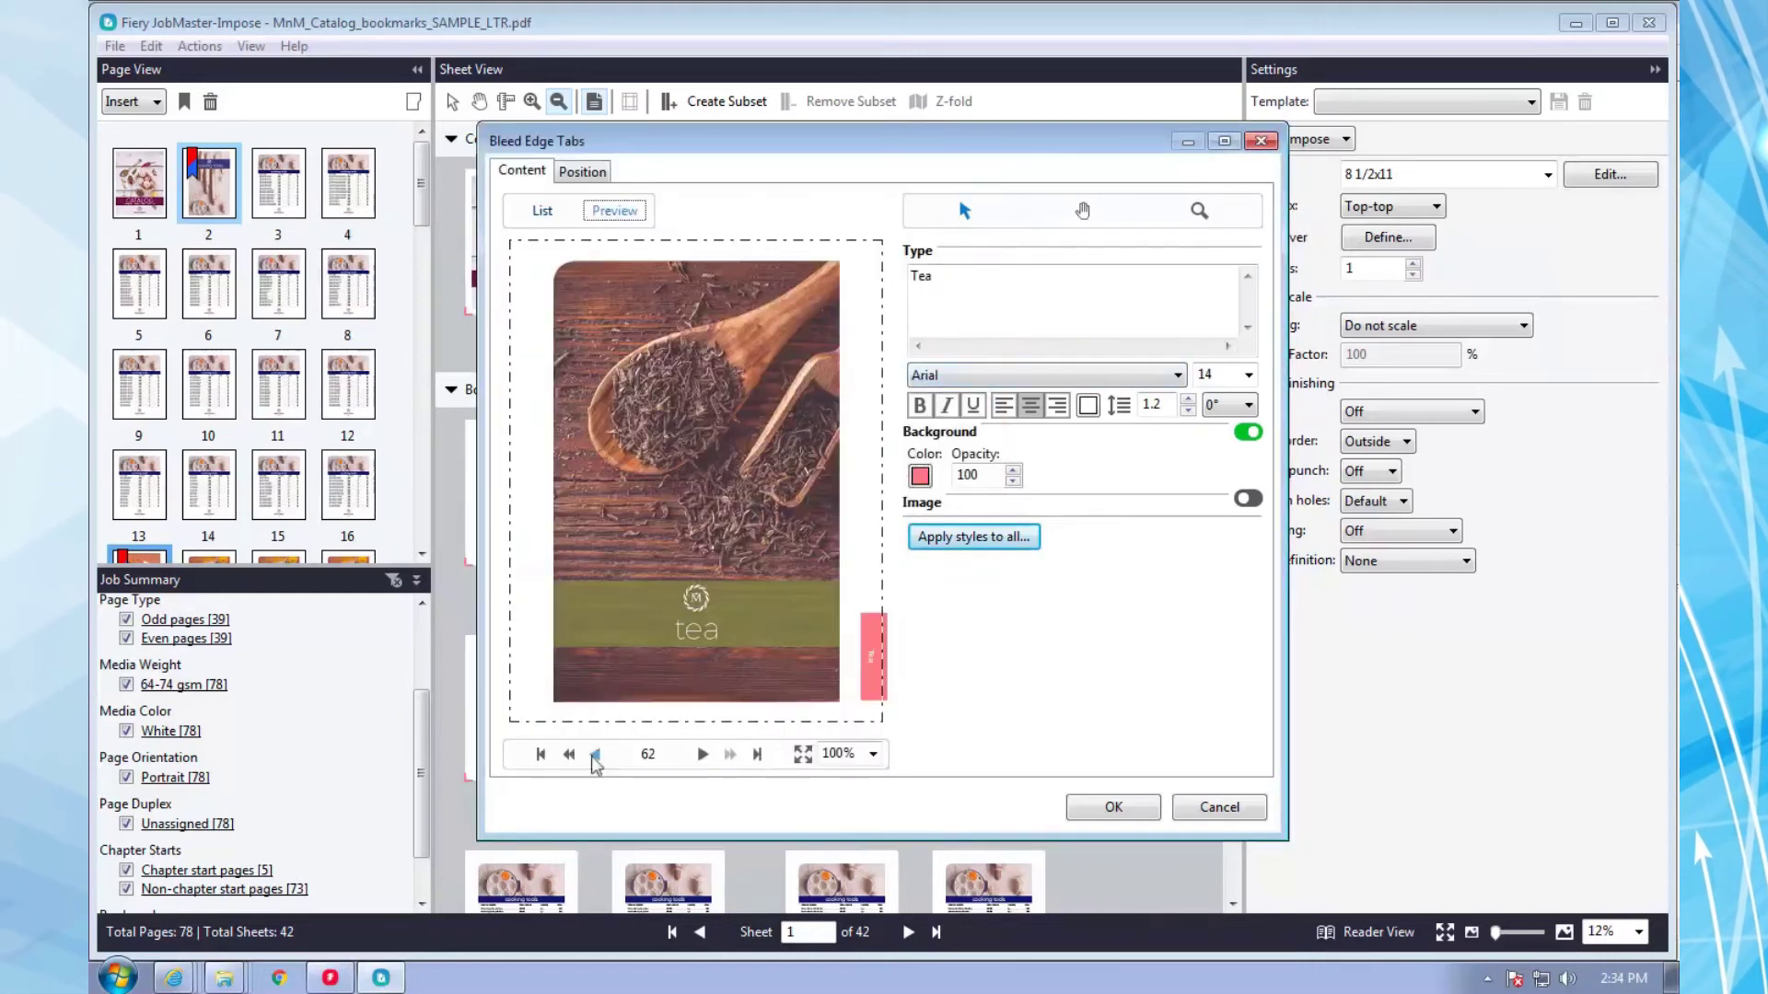
# Check the Spices and Cooking Tools tabs on pages 17 and 4, then confirm.
pyautogui.click(568, 754)
pyautogui.click(567, 755)
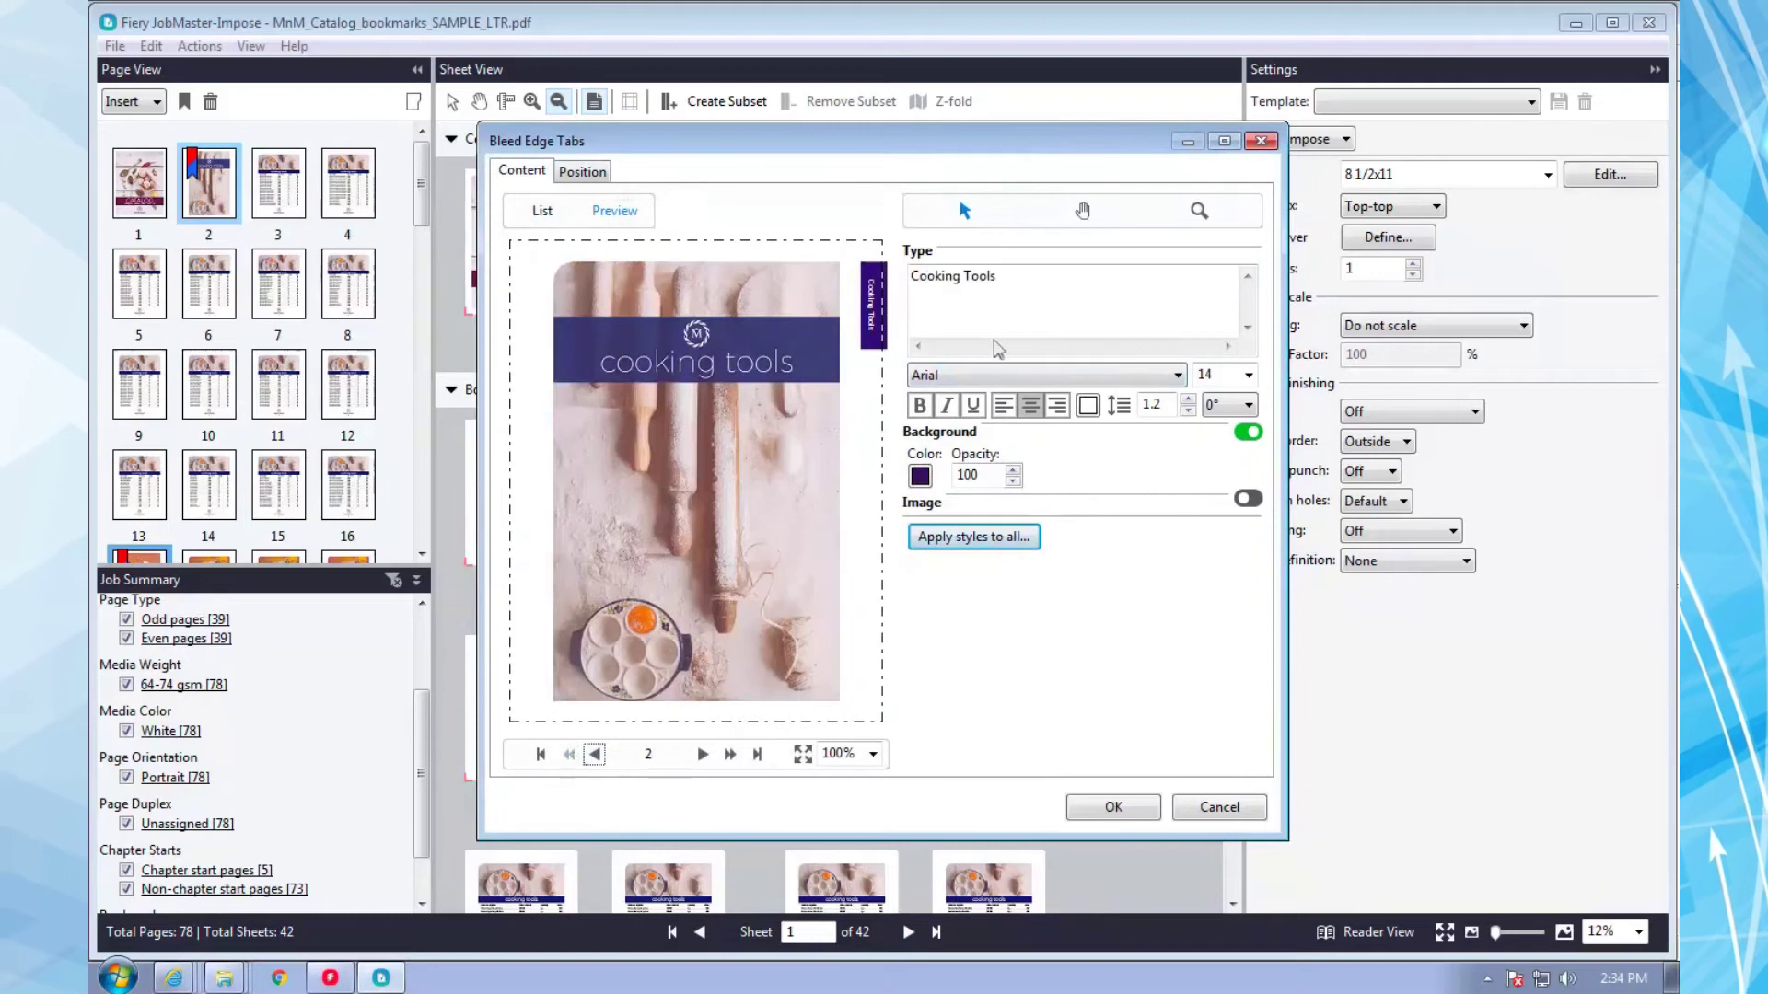
pyautogui.click(703, 755)
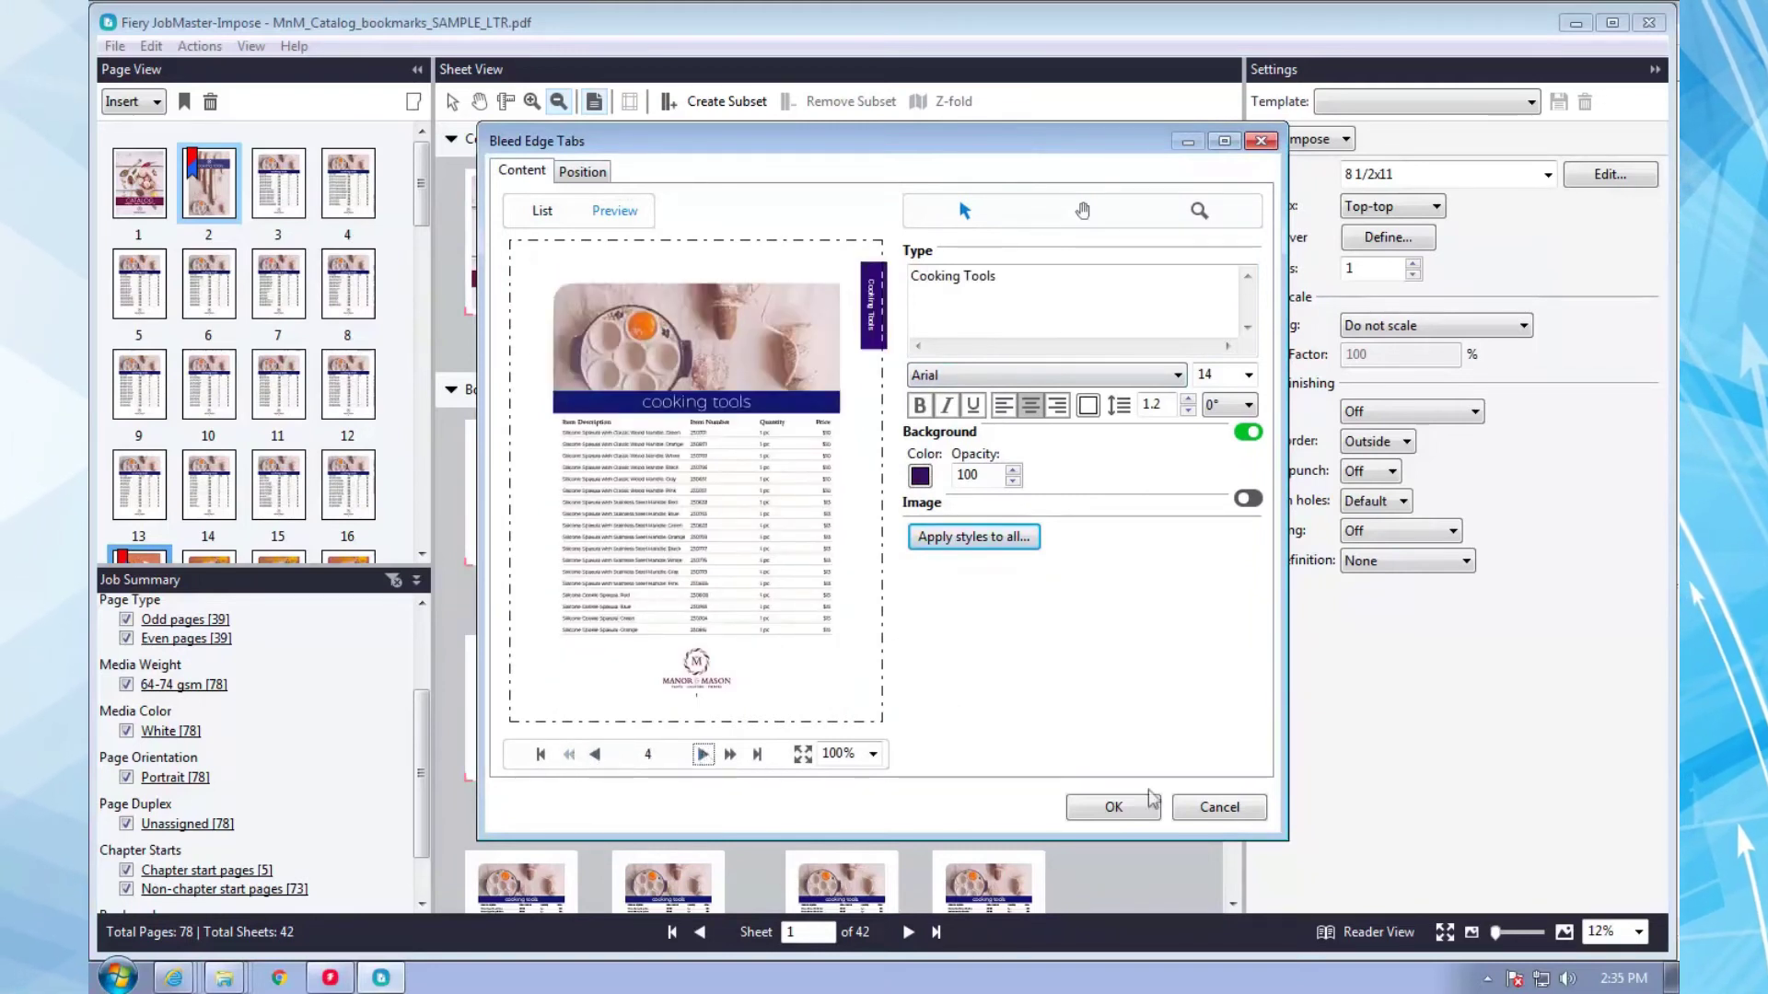
pyautogui.click(1113, 806)
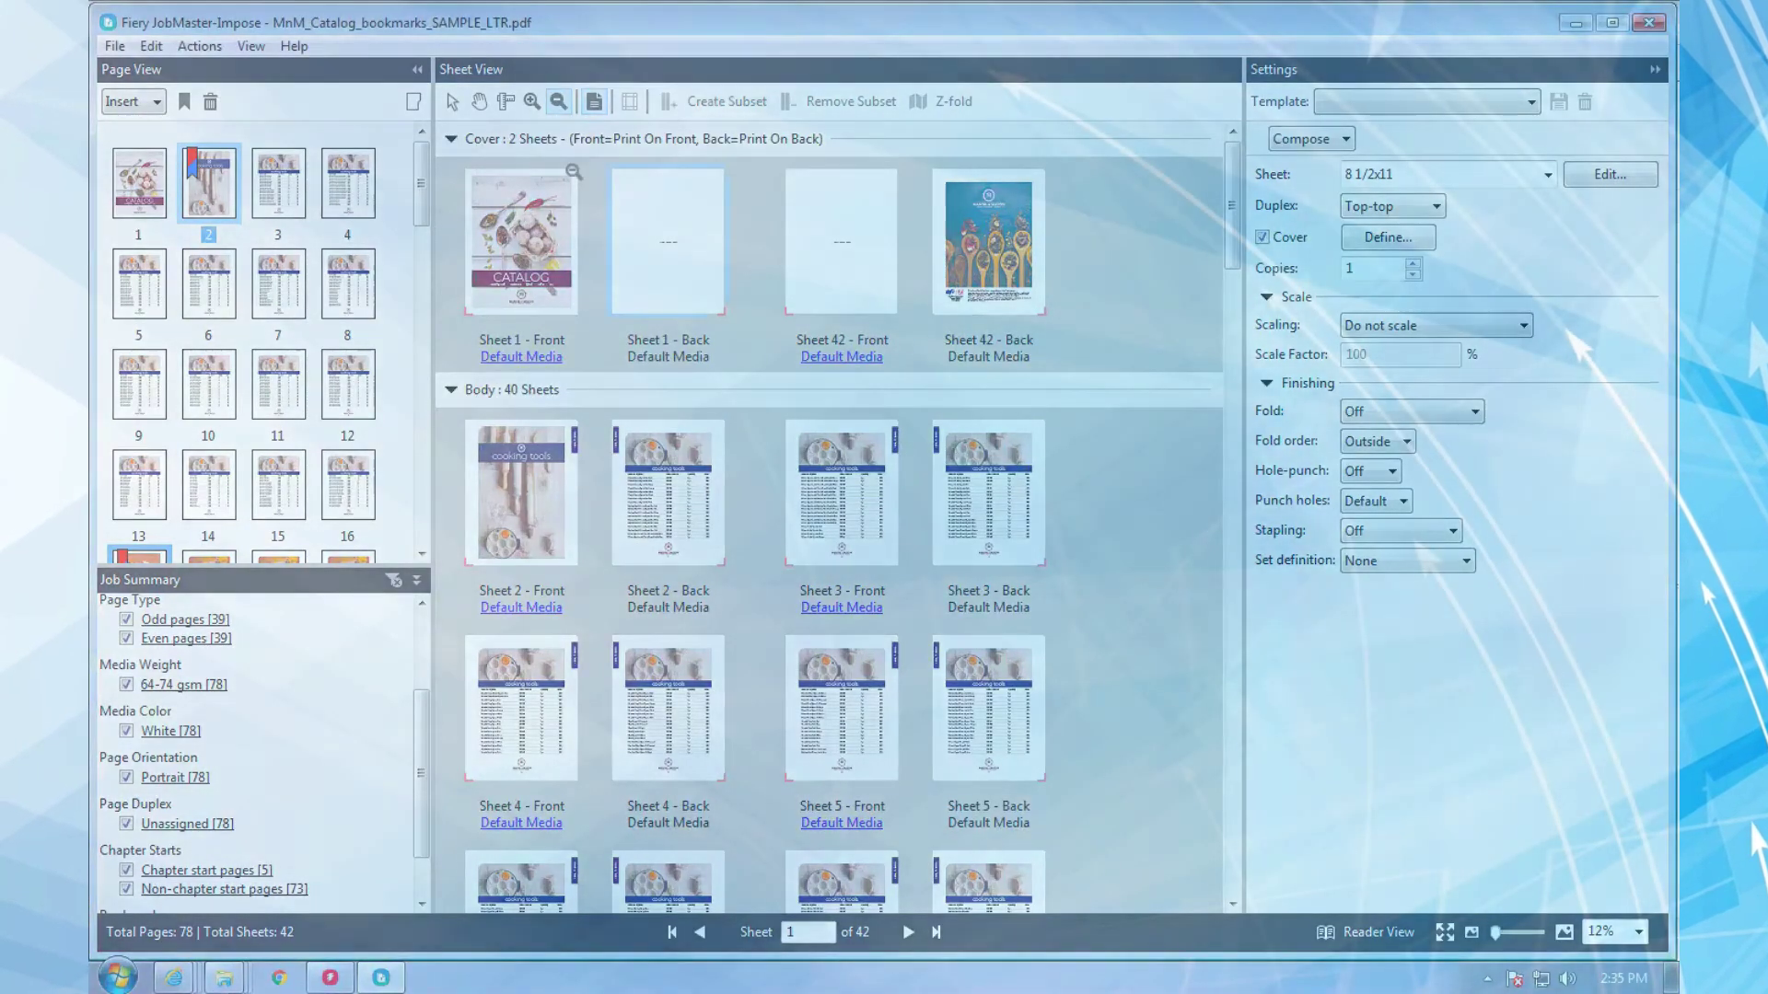